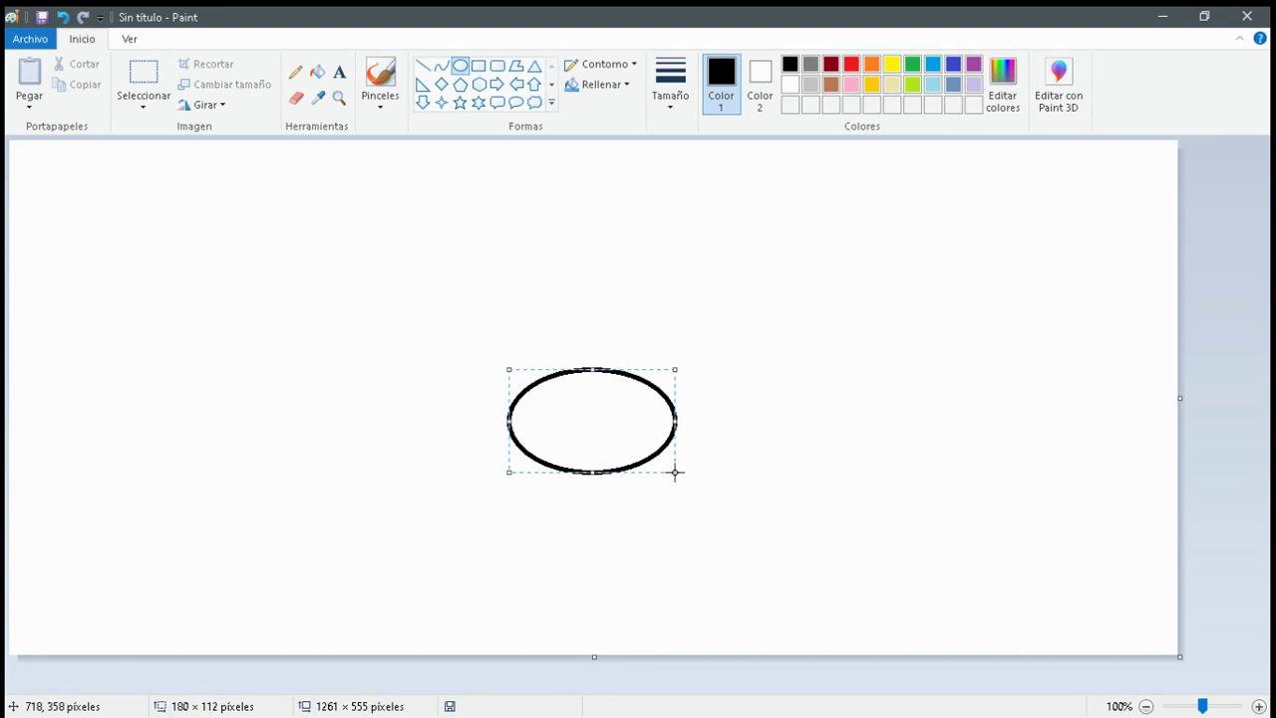
# Draw an eye on the upper-left edge of the oval body as two nested circles, the inner one about 17 × 19 px
pyautogui.click(807, 310)
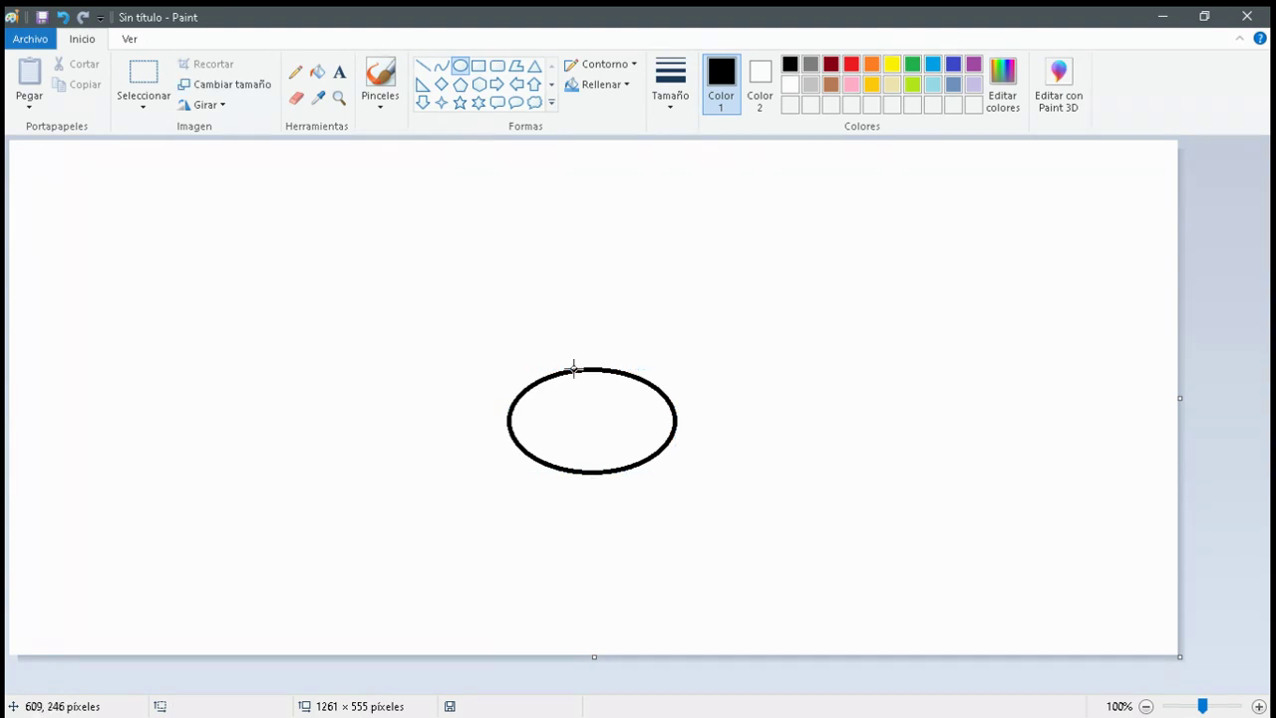
pyautogui.moveTo(574, 369)
pyautogui.mouseDown()
pyautogui.moveTo(529, 325)
pyautogui.moveTo(562, 347)
pyautogui.moveTo(581, 333)
pyautogui.moveTo(554, 361)
pyautogui.moveTo(564, 370)
pyautogui.mouseUp()
pyautogui.click(642, 298)
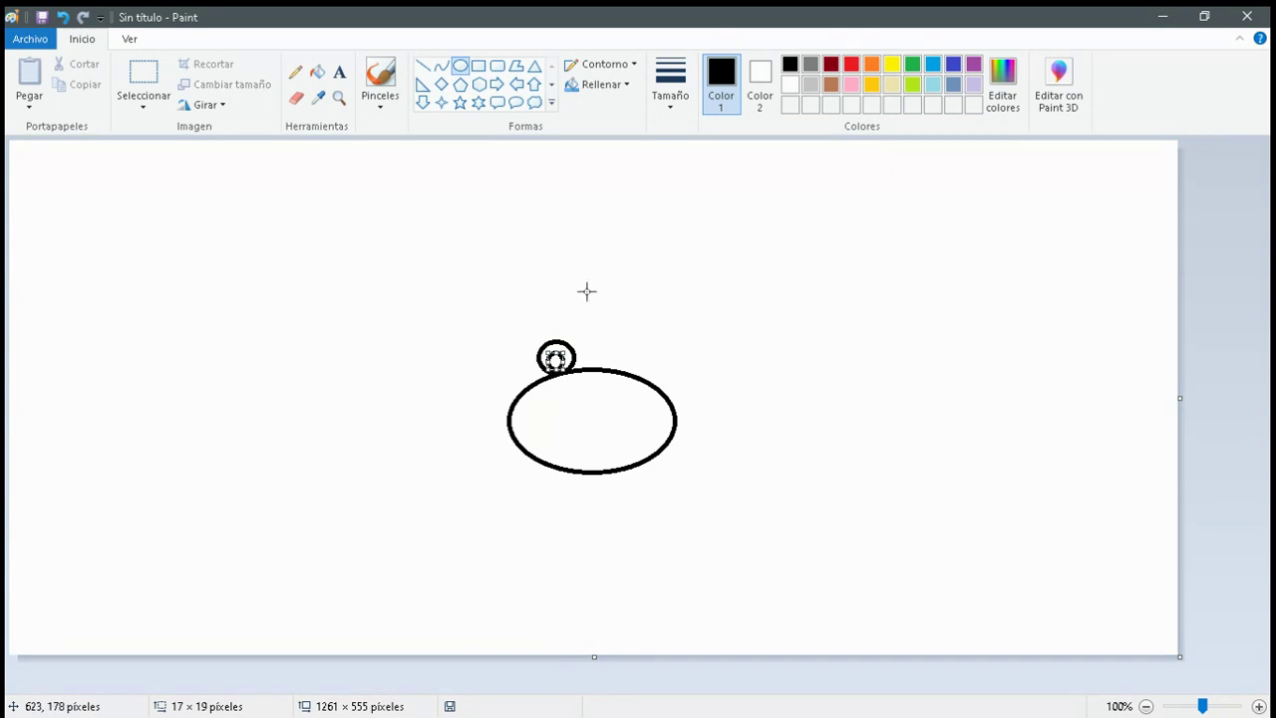
pyautogui.moveTo(569, 368); pyautogui.dragTo(574, 289)
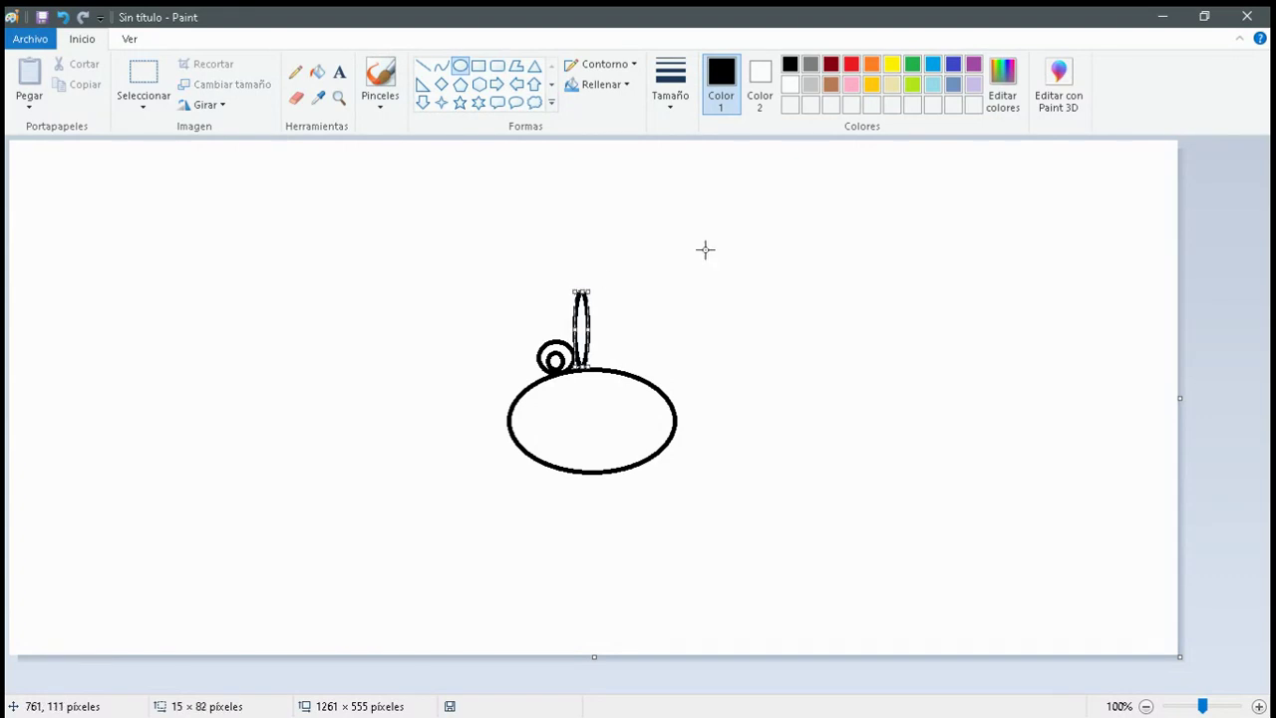
pyautogui.click(724, 236)
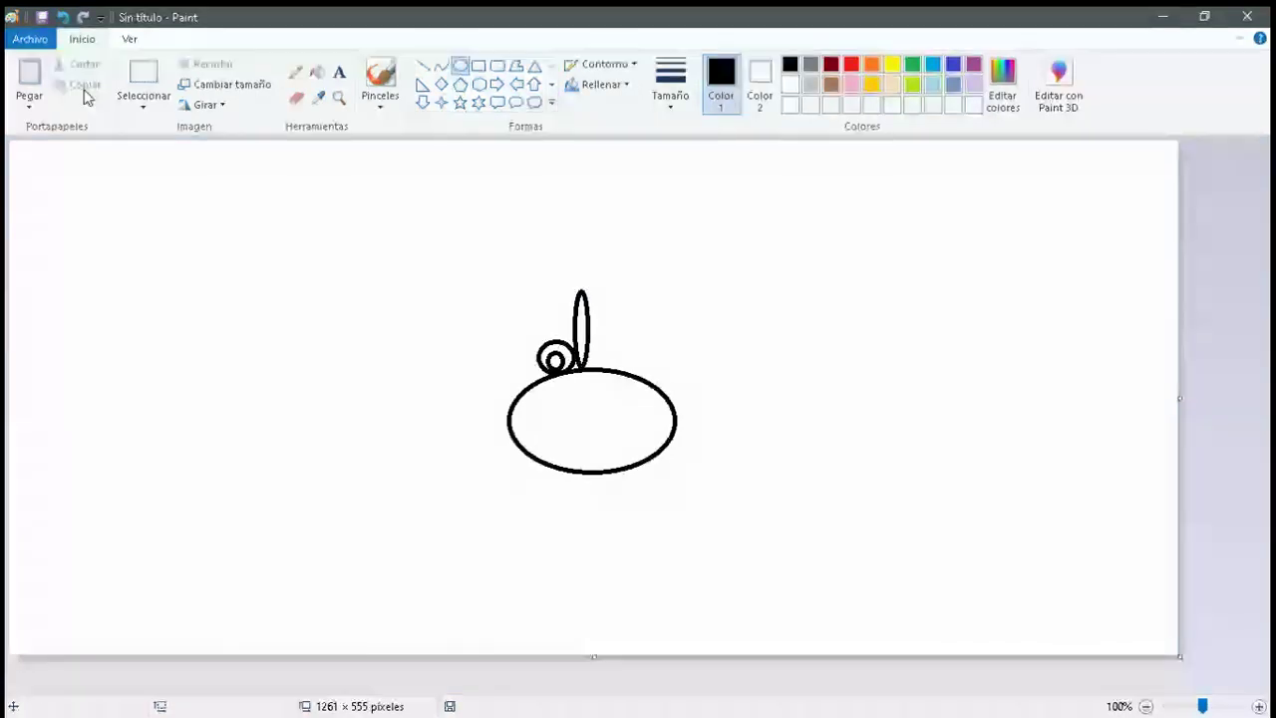
pyautogui.click(63, 18)
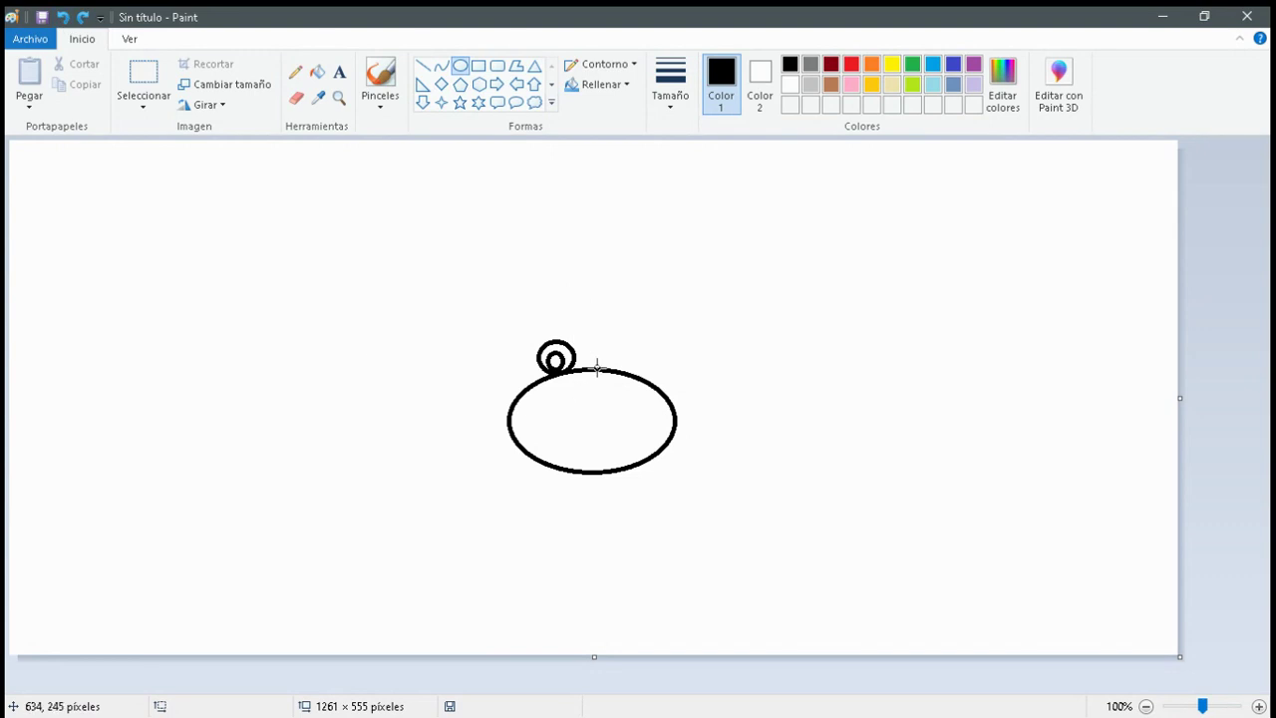
# Draw an upright oval ear about 29 × 89 px beside the eye, with a smaller narrow ellipse inside its lower part
pyautogui.moveTo(596, 369); pyautogui.dragTo(569, 284)
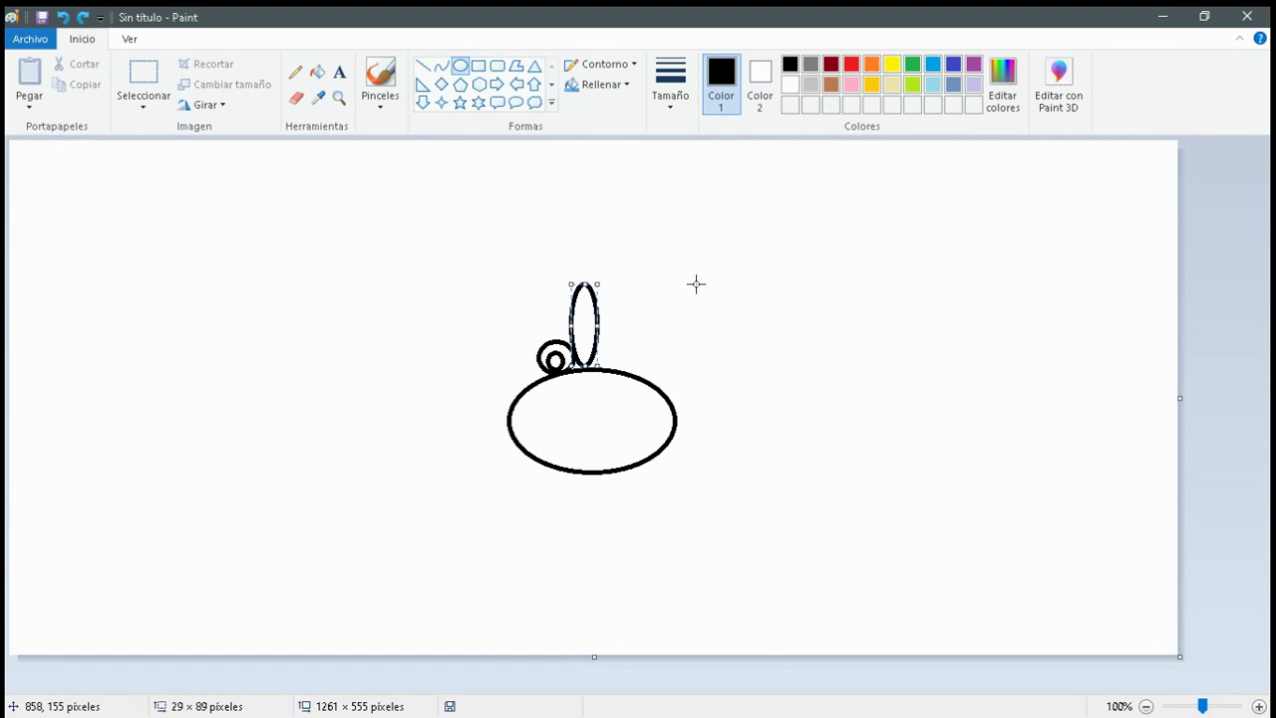
pyautogui.click(837, 284)
pyautogui.moveTo(590, 362); pyautogui.dragTo(582, 314)
pyautogui.click(754, 292)
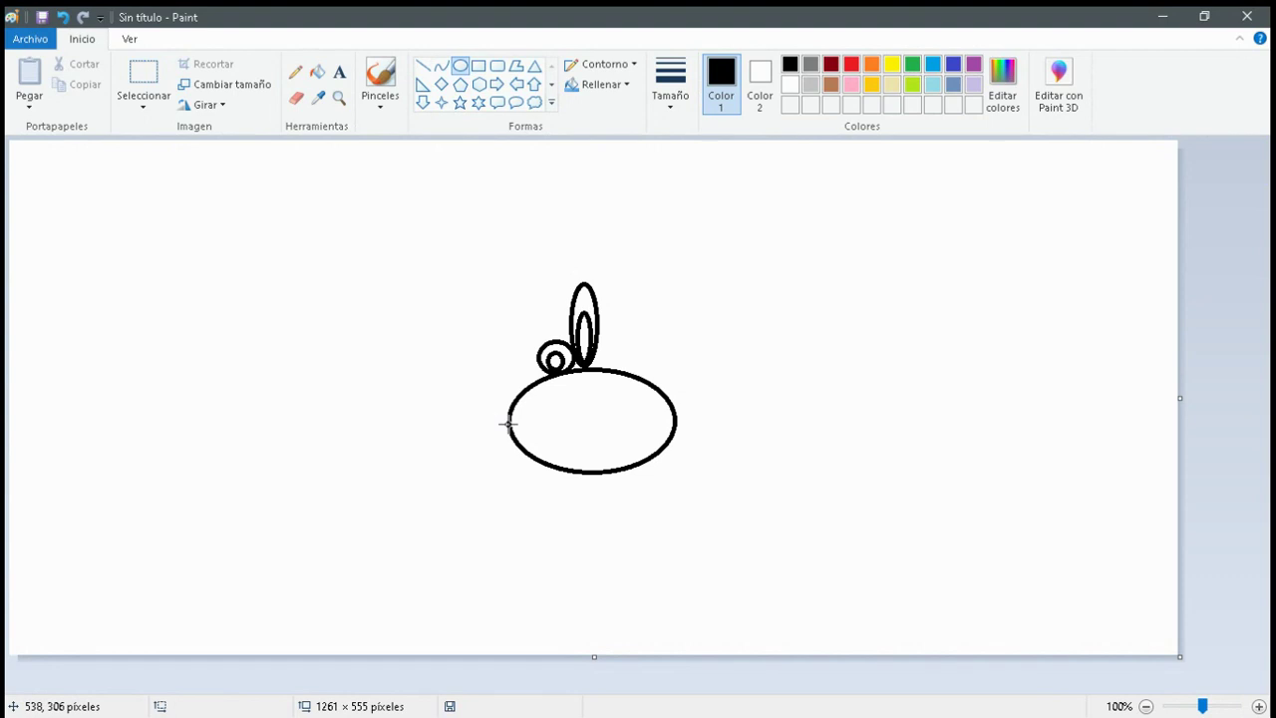
# Draw a round nose about 20 × 21 px at the body's left end and two oval feet beneath the body
pyautogui.moveTo(508, 411); pyautogui.dragTo(491, 427)
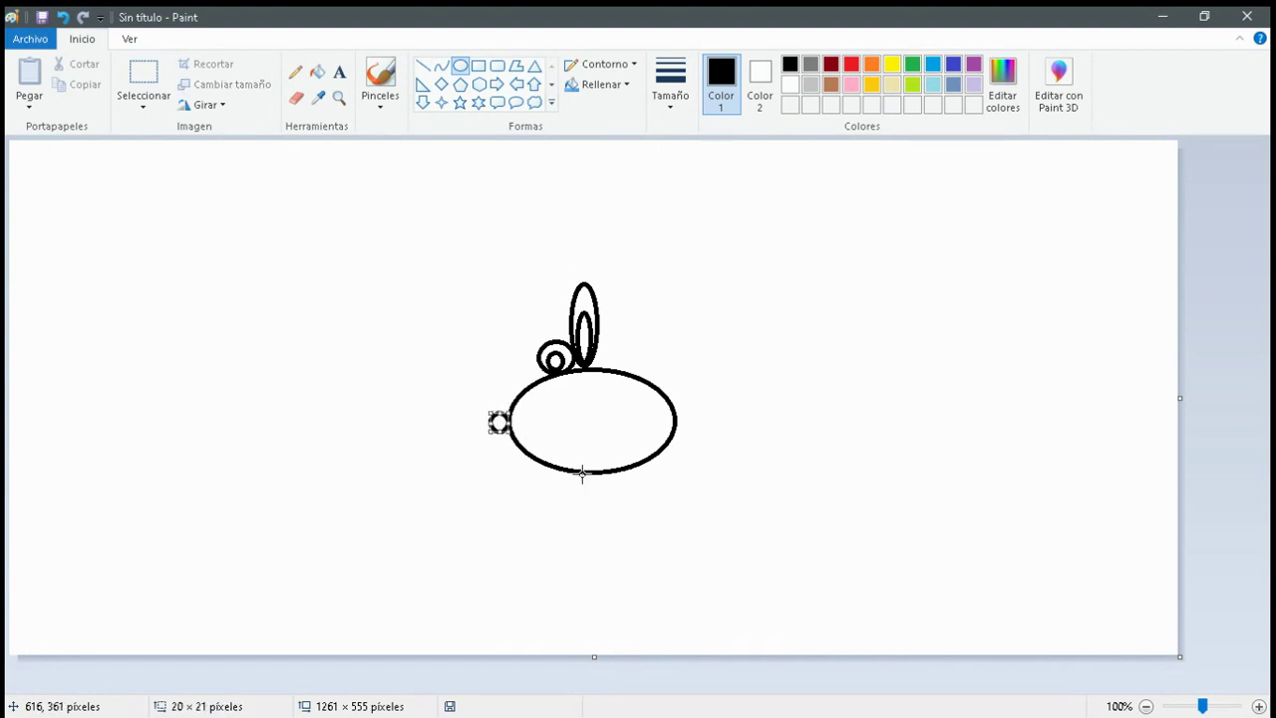
pyautogui.moveTo(579, 471)
pyautogui.mouseDown()
pyautogui.moveTo(537, 479)
pyautogui.moveTo(613, 472)
pyautogui.moveTo(578, 490)
pyautogui.mouseUp()
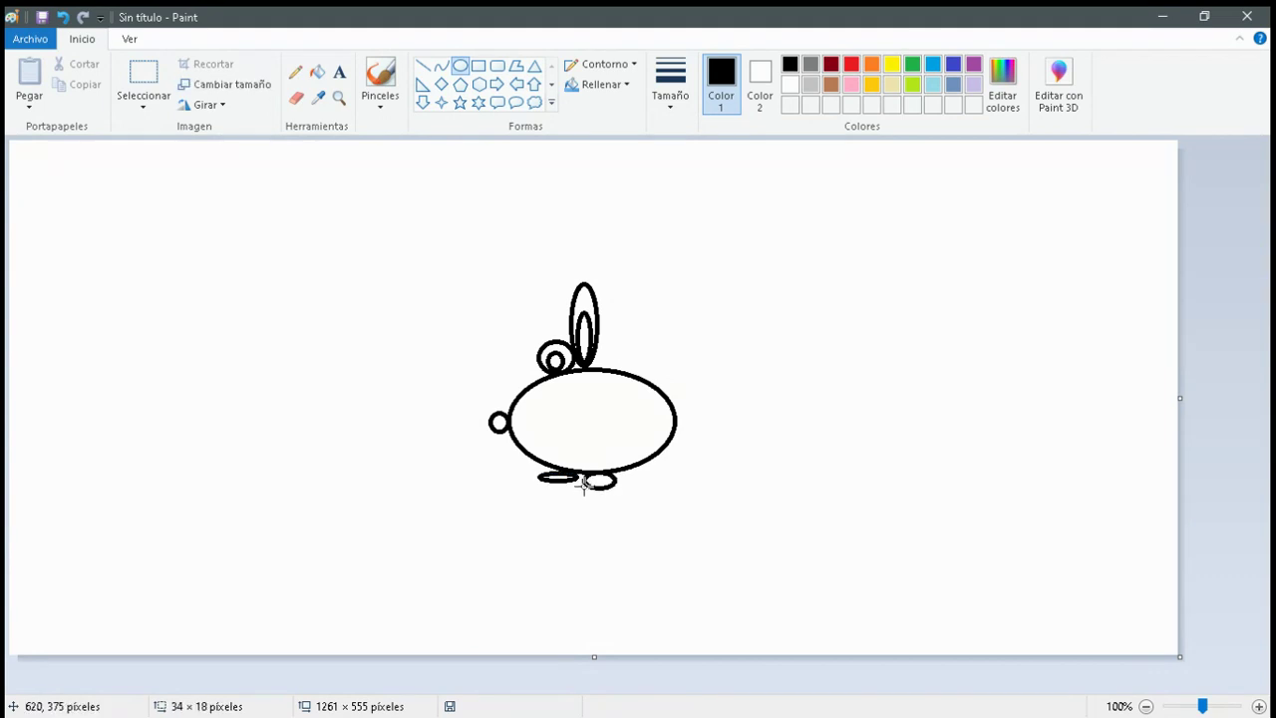
pyautogui.click(687, 274)
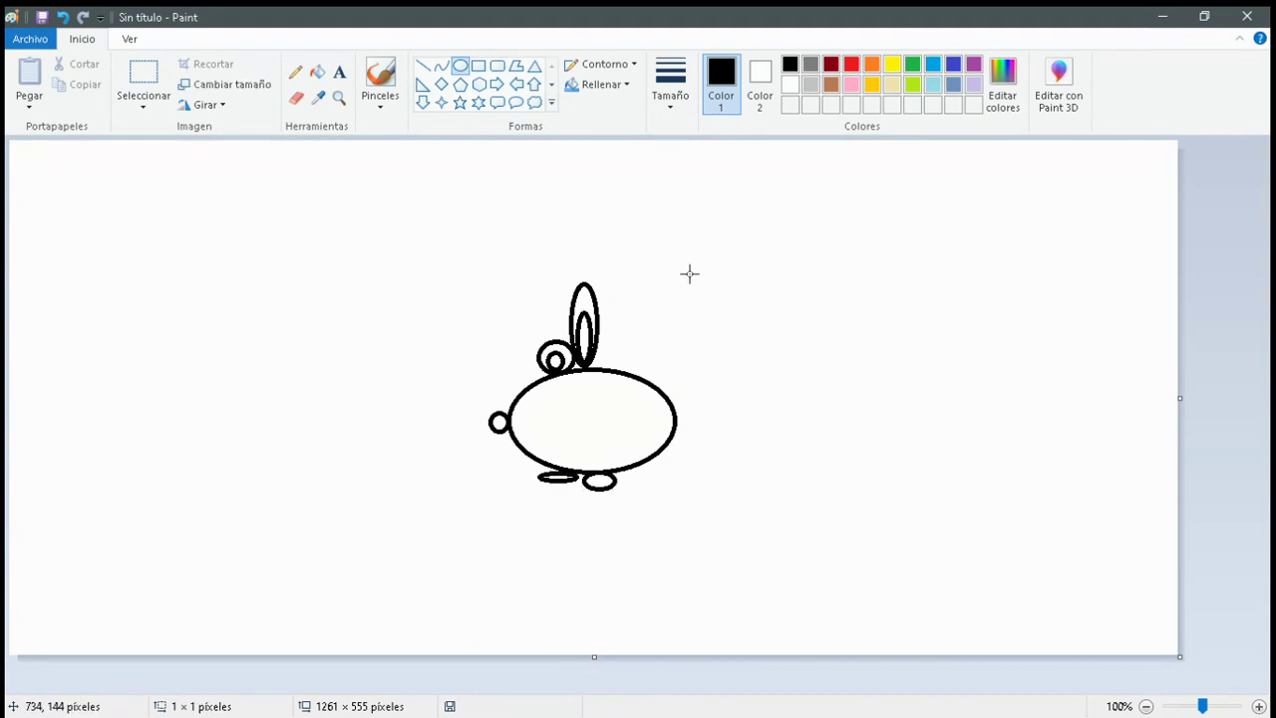
# Draw a wavy tail from the body's right end with the Pencil at the thickest line size
pyautogui.click(298, 75)
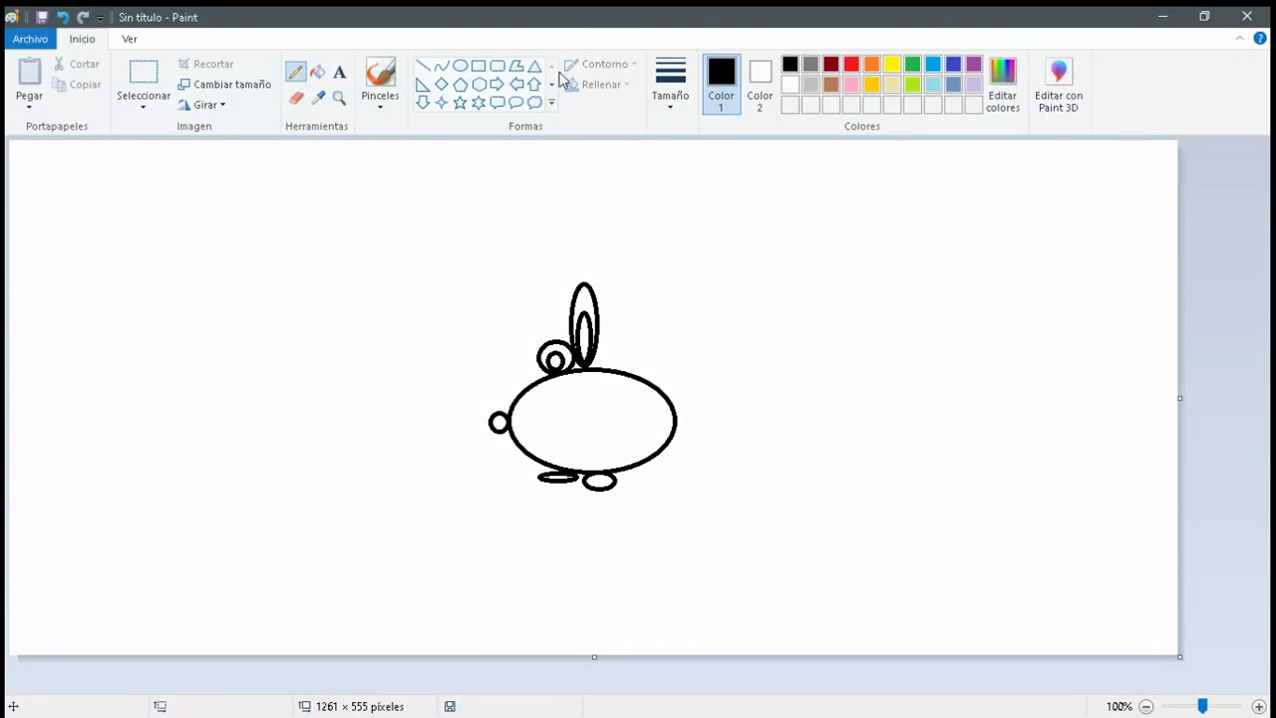
pyautogui.click(668, 108)
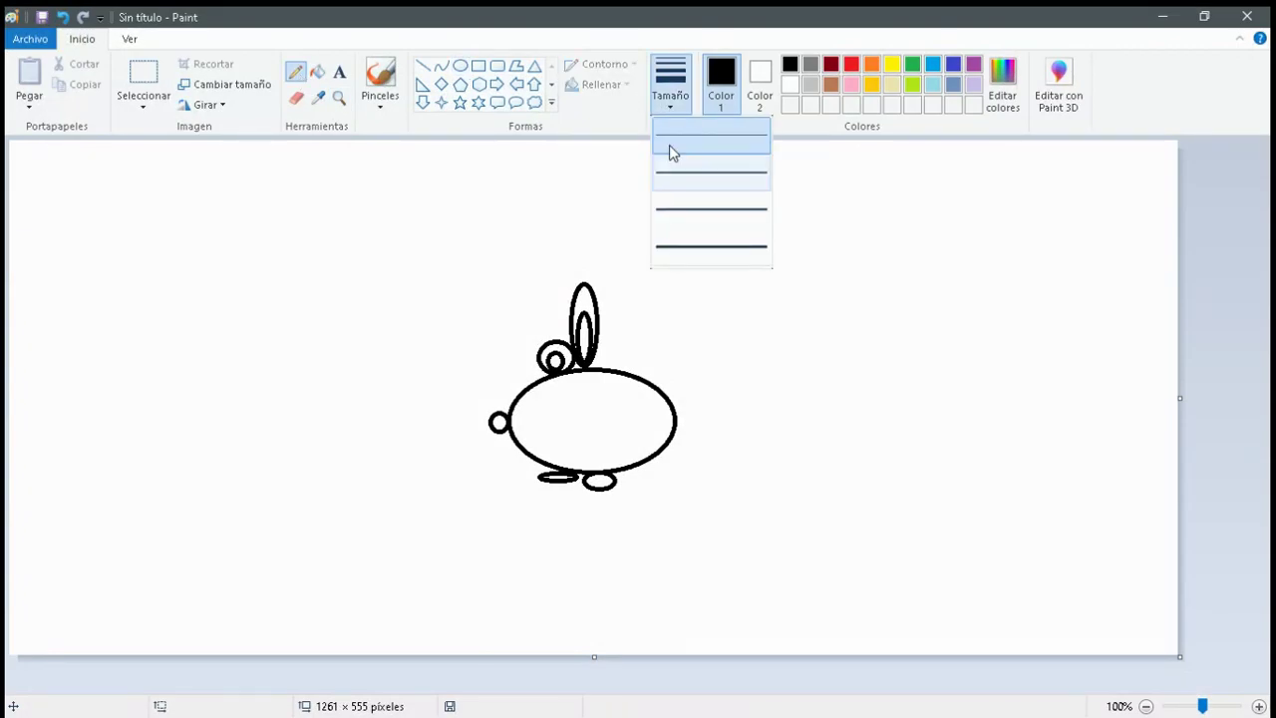
pyautogui.click(674, 248)
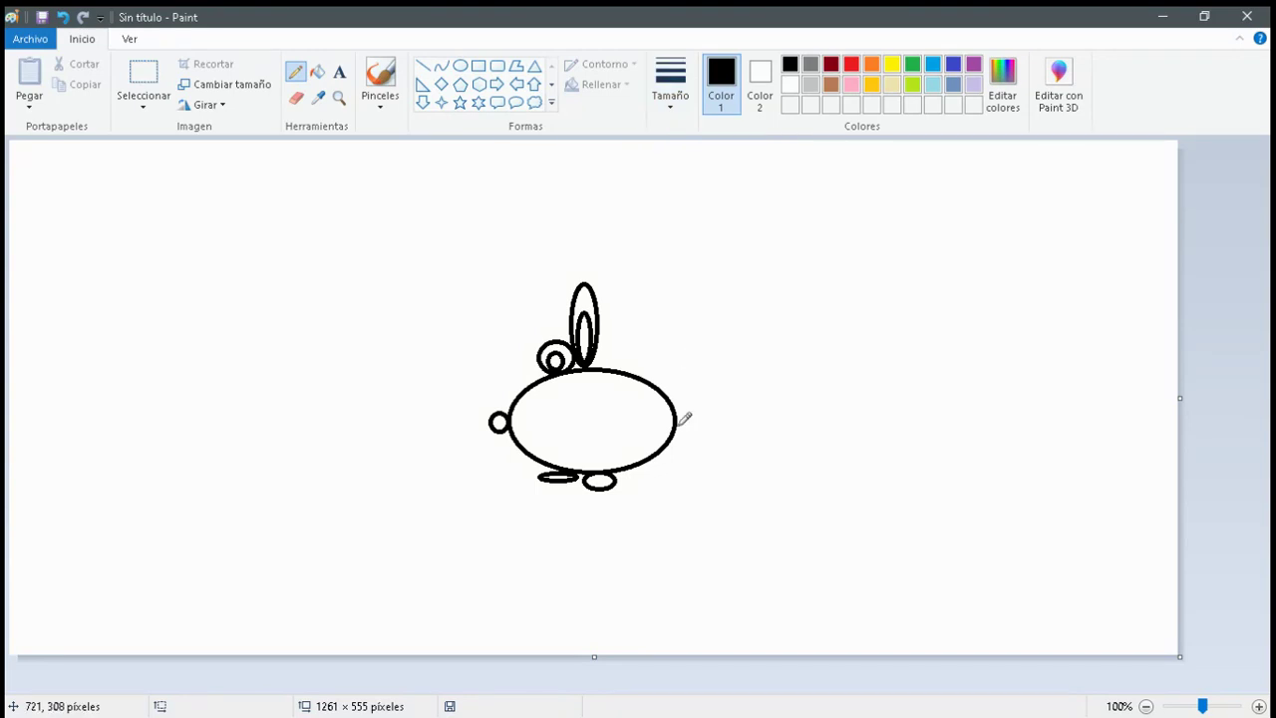
pyautogui.moveTo(678, 424)
pyautogui.mouseDown()
pyautogui.moveTo(741, 427)
pyautogui.moveTo(753, 456)
pyautogui.mouseUp()
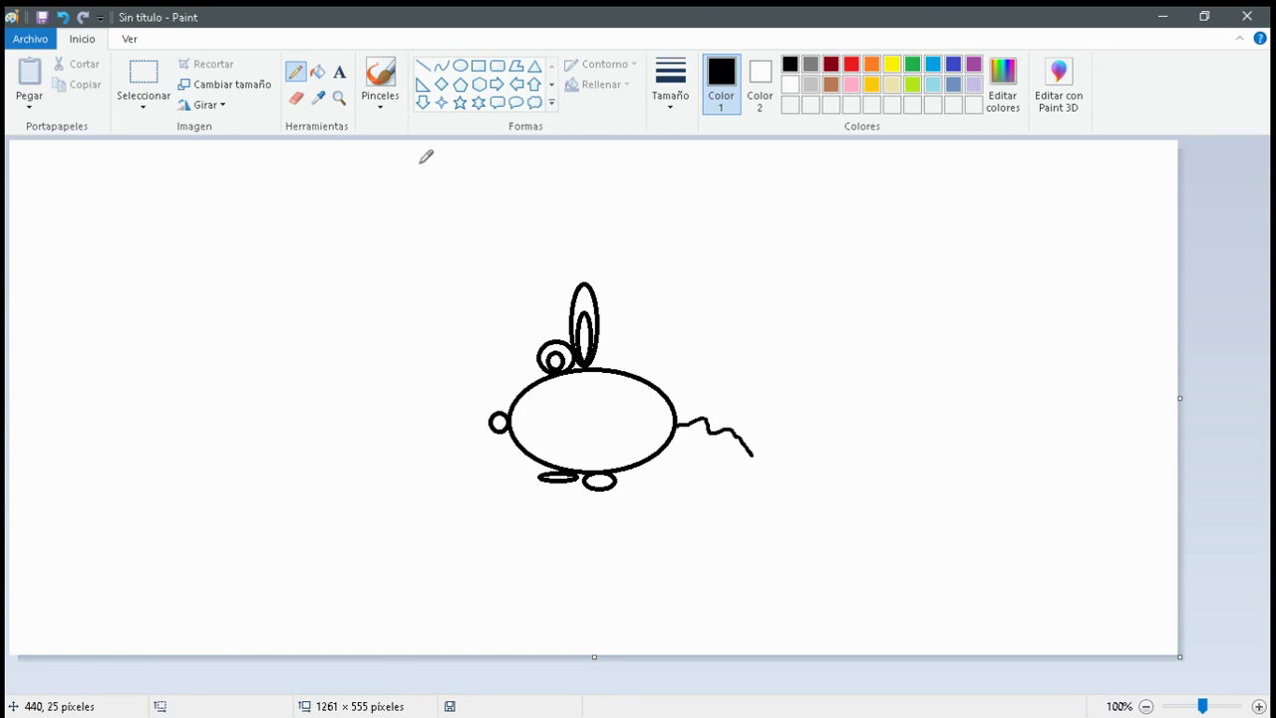
# Fill the mouse's nose and pupil with black, and its body and outer ear with light gray
pyautogui.click(320, 72)
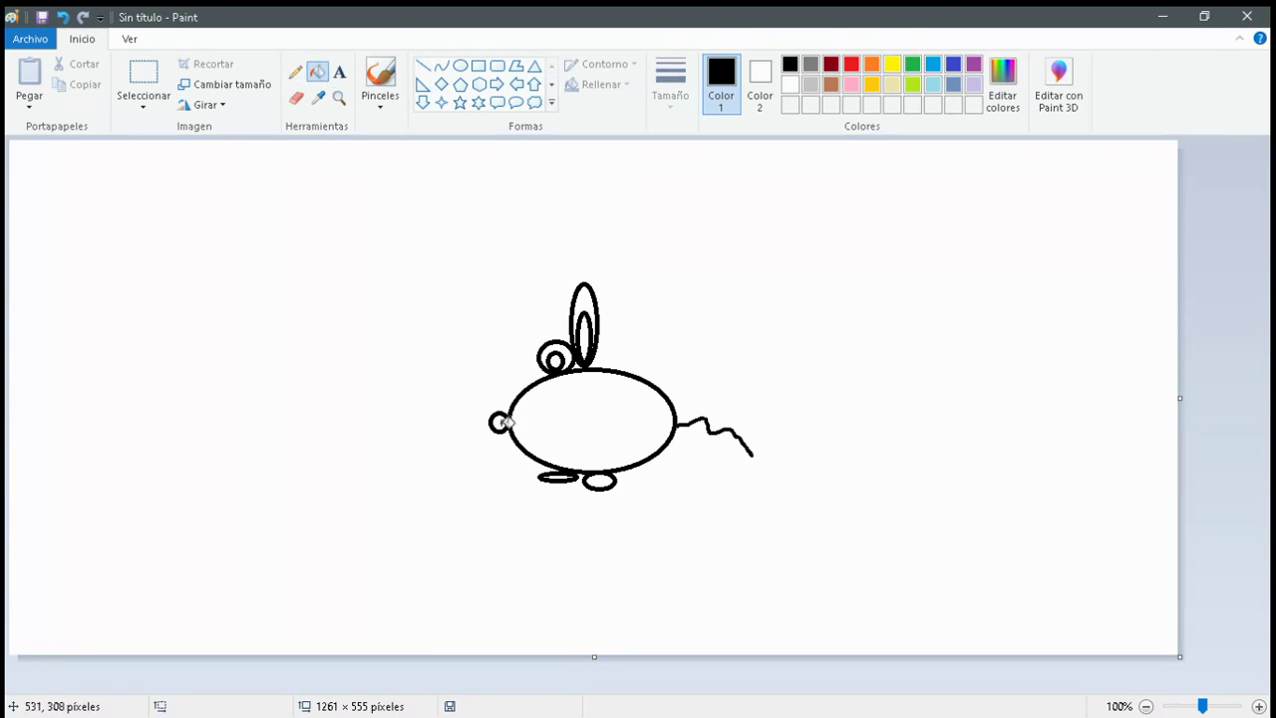
pyautogui.click(499, 423)
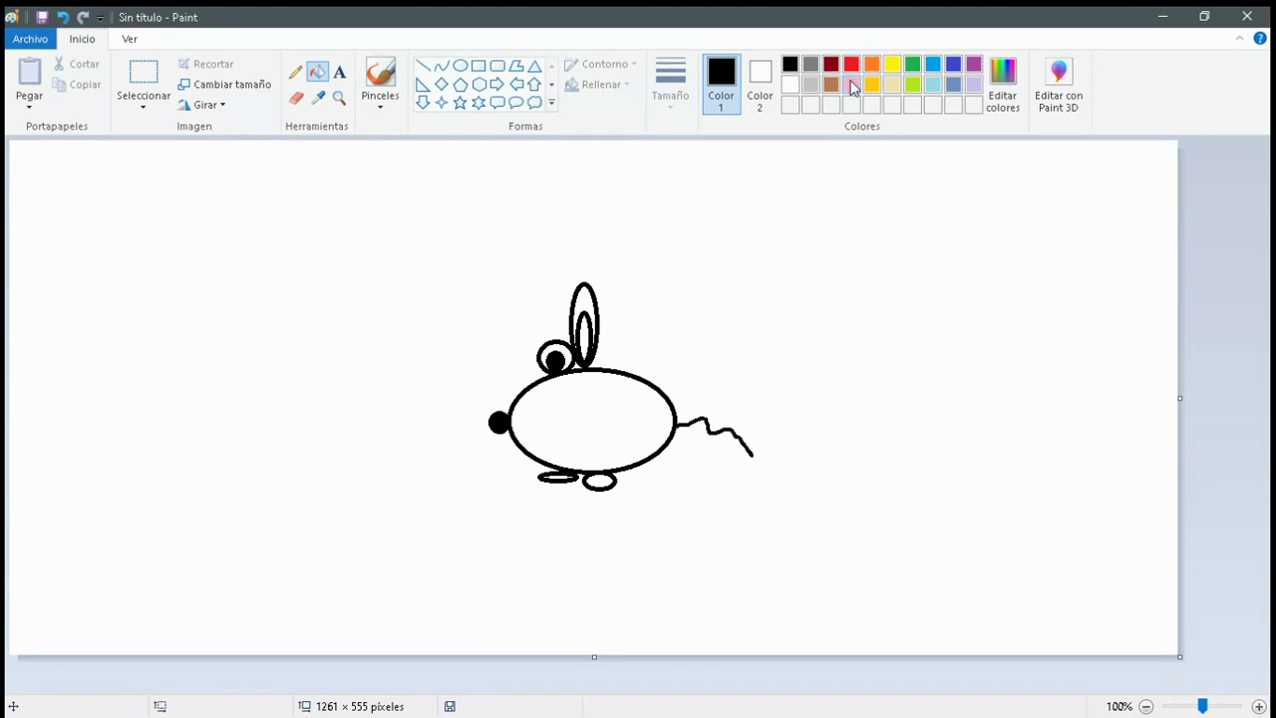
pyautogui.click(812, 85)
pyautogui.click(612, 431)
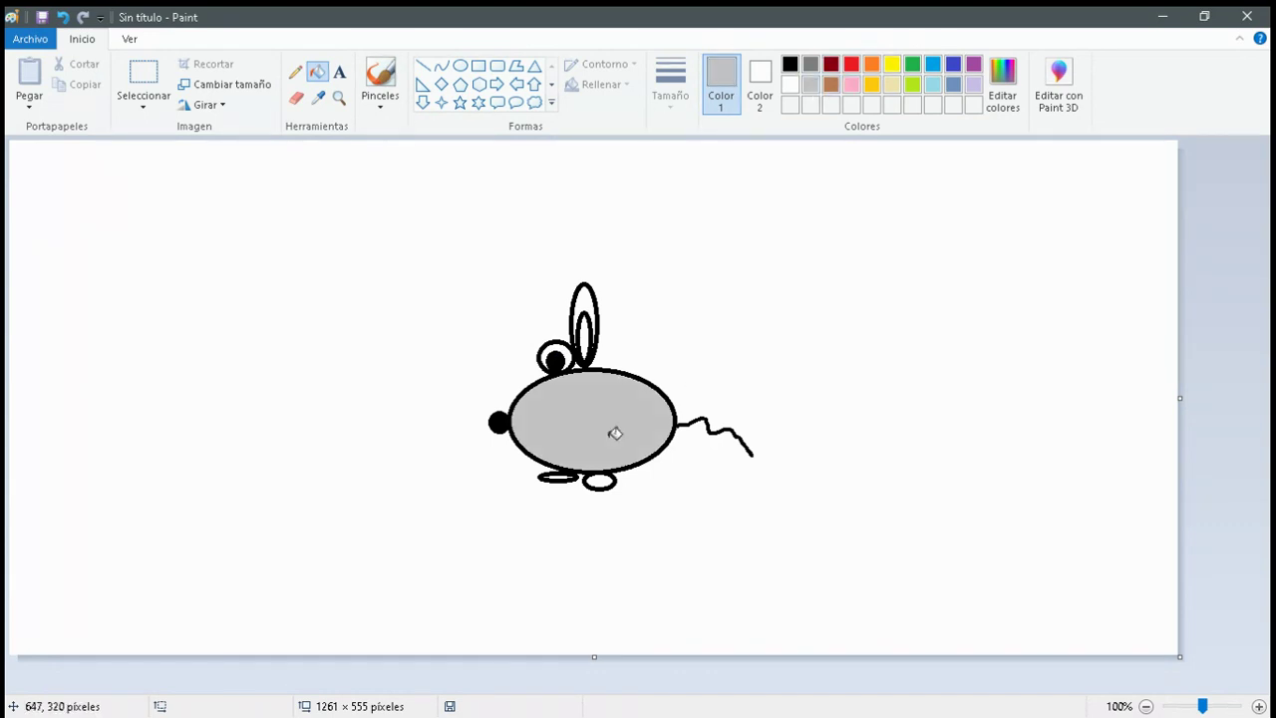
pyautogui.click(587, 297)
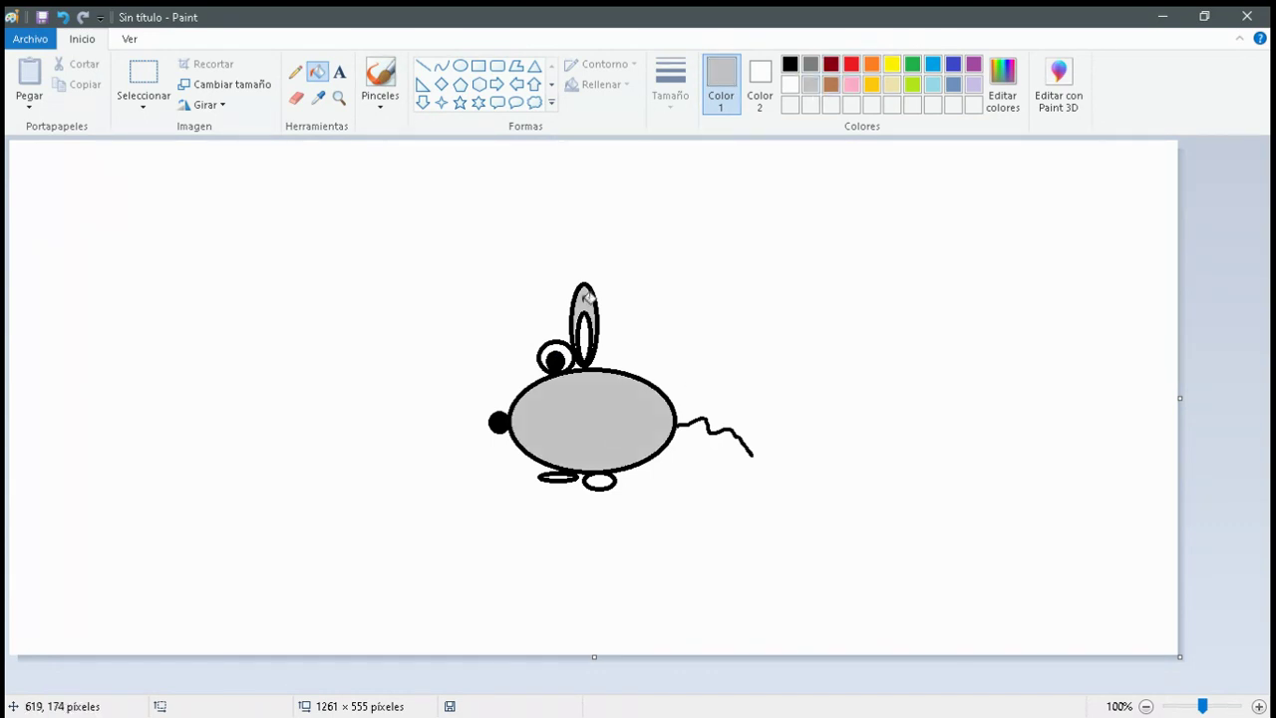
# Fill the mouse's larger foot with light gray and its inner ear with pink, undoing any mistaken fill of the outlines
pyautogui.click(611, 470)
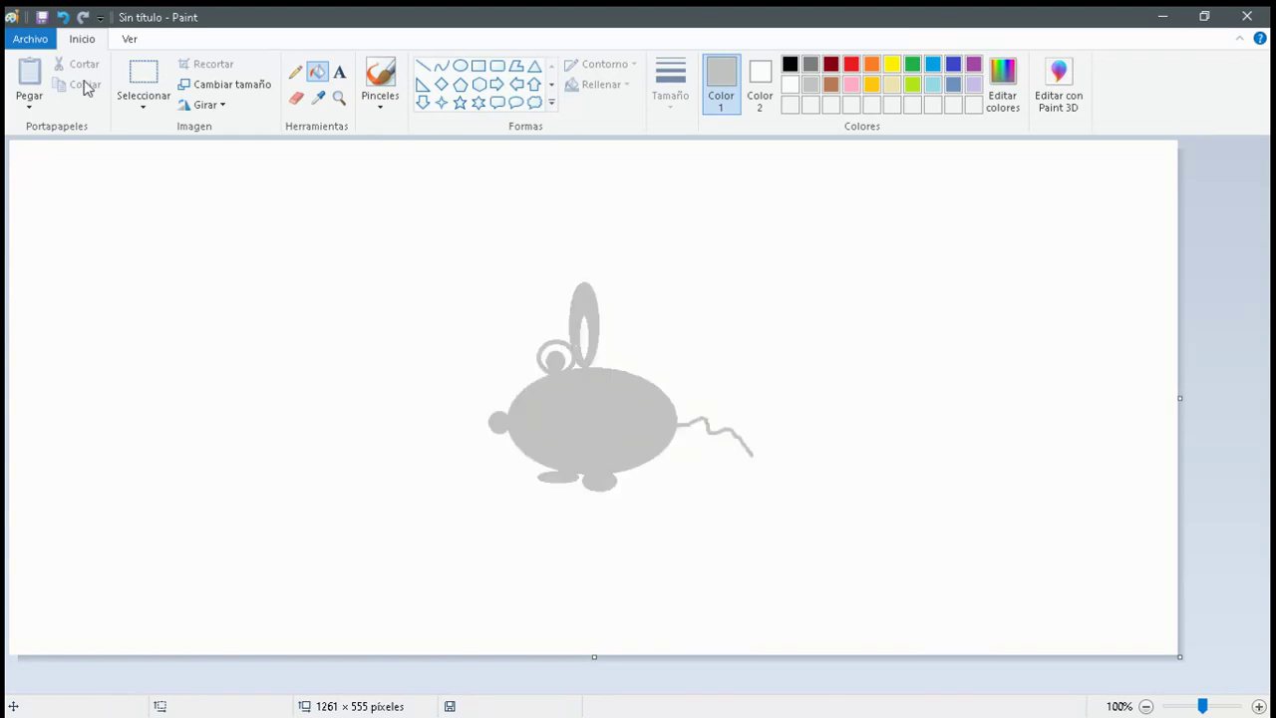
pyautogui.click(64, 19)
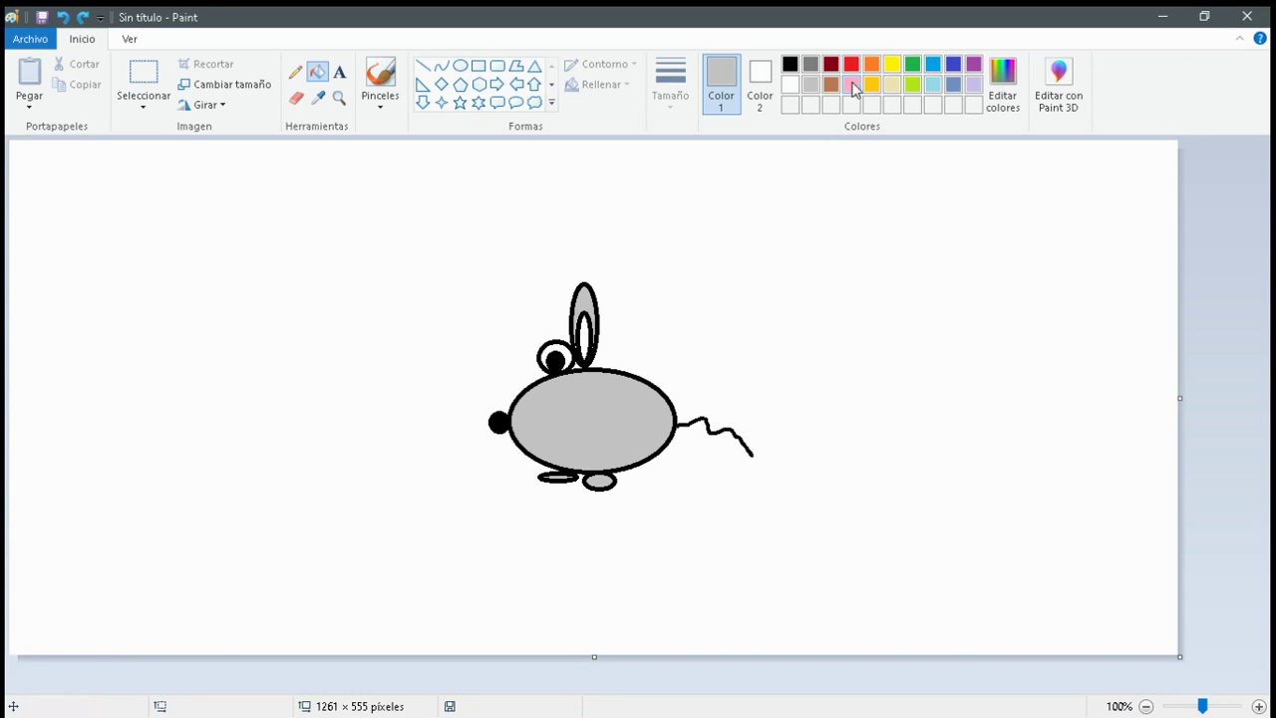
pyautogui.click(588, 337)
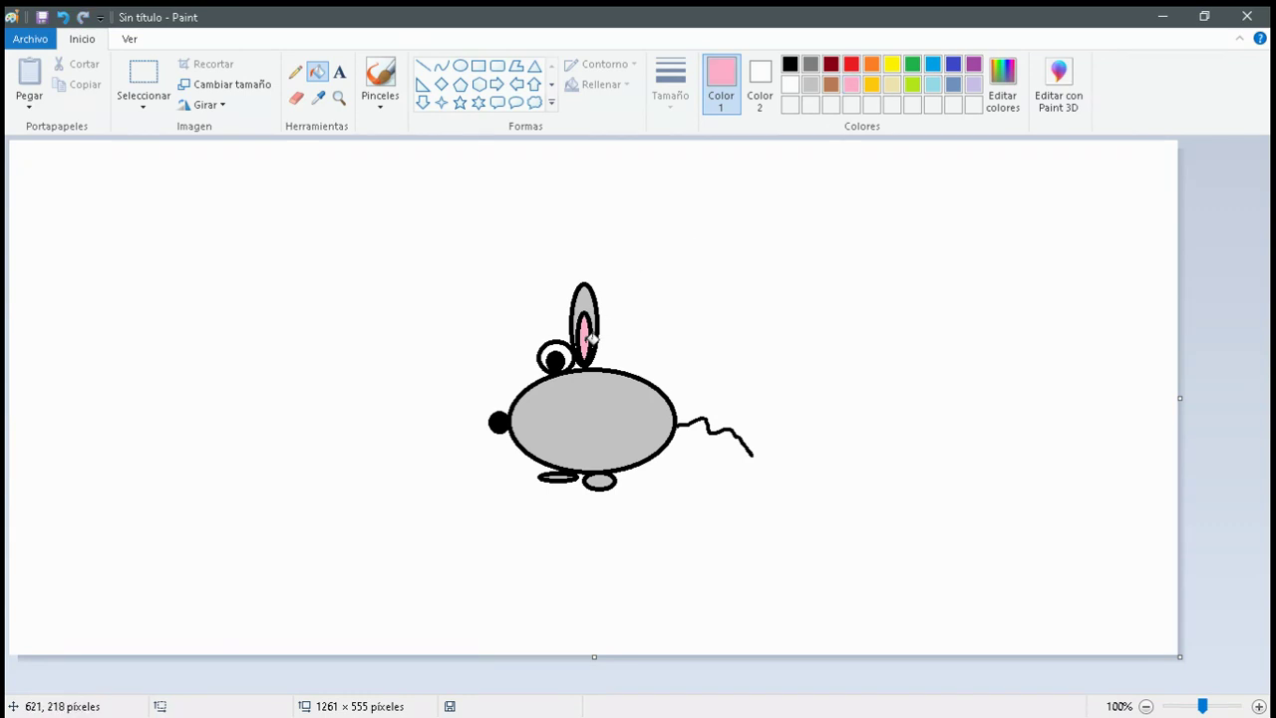
# Draw a black-outlined oval head with a nested-circle eye inside, to the lower left of the mouse
pyautogui.click(791, 63)
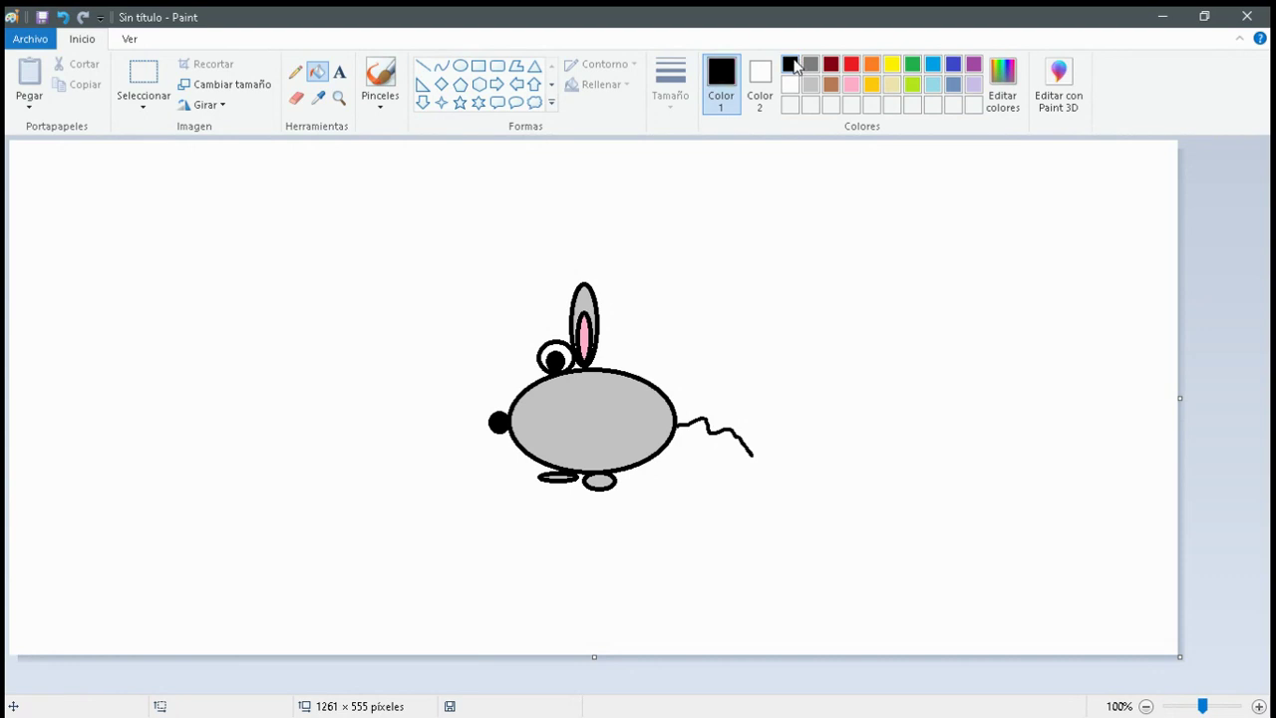
pyautogui.click(460, 66)
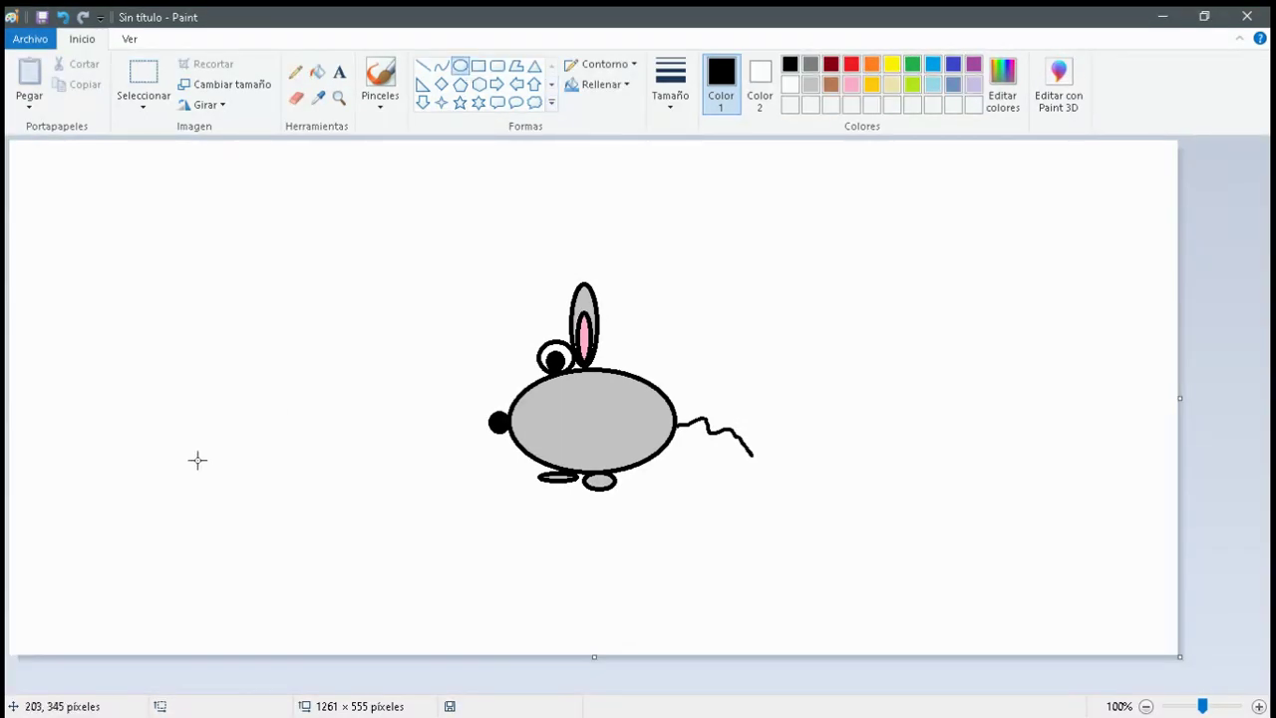
pyautogui.moveTo(190, 459); pyautogui.dragTo(248, 507)
pyautogui.click(247, 416)
pyautogui.moveTo(201, 472); pyautogui.dragTo(276, 520)
pyautogui.click(225, 448)
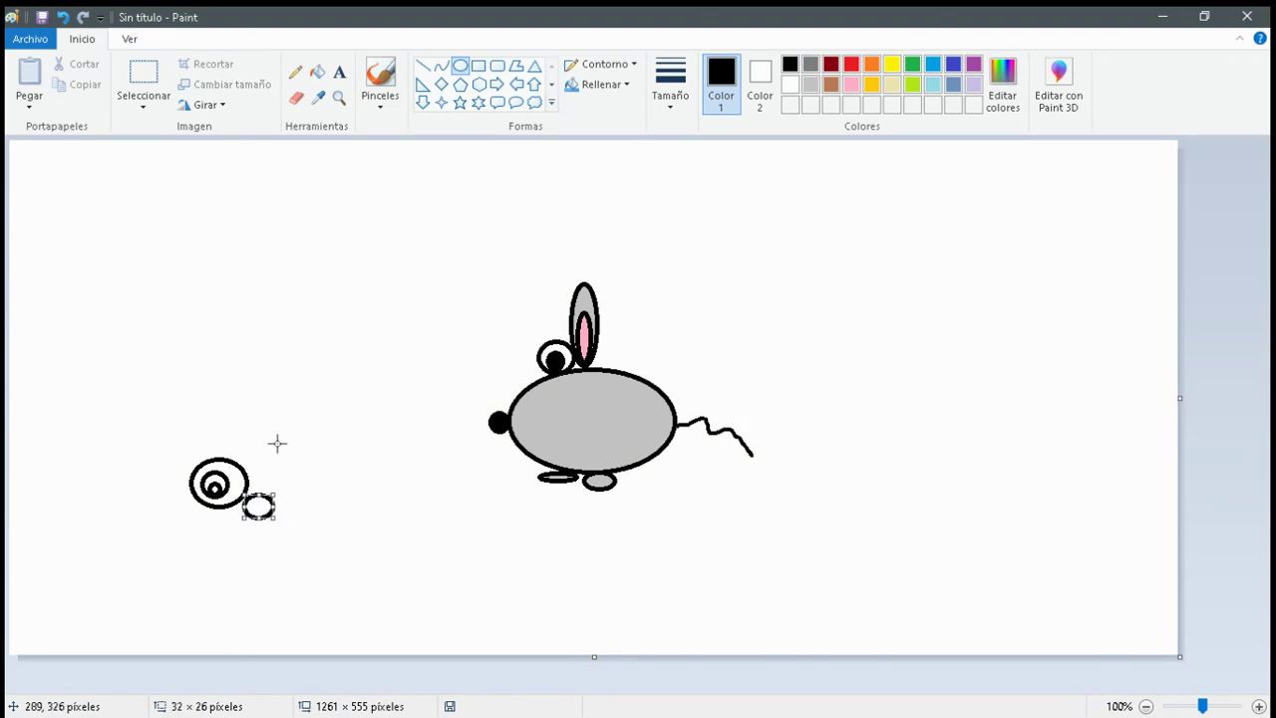
pyautogui.click(62, 17)
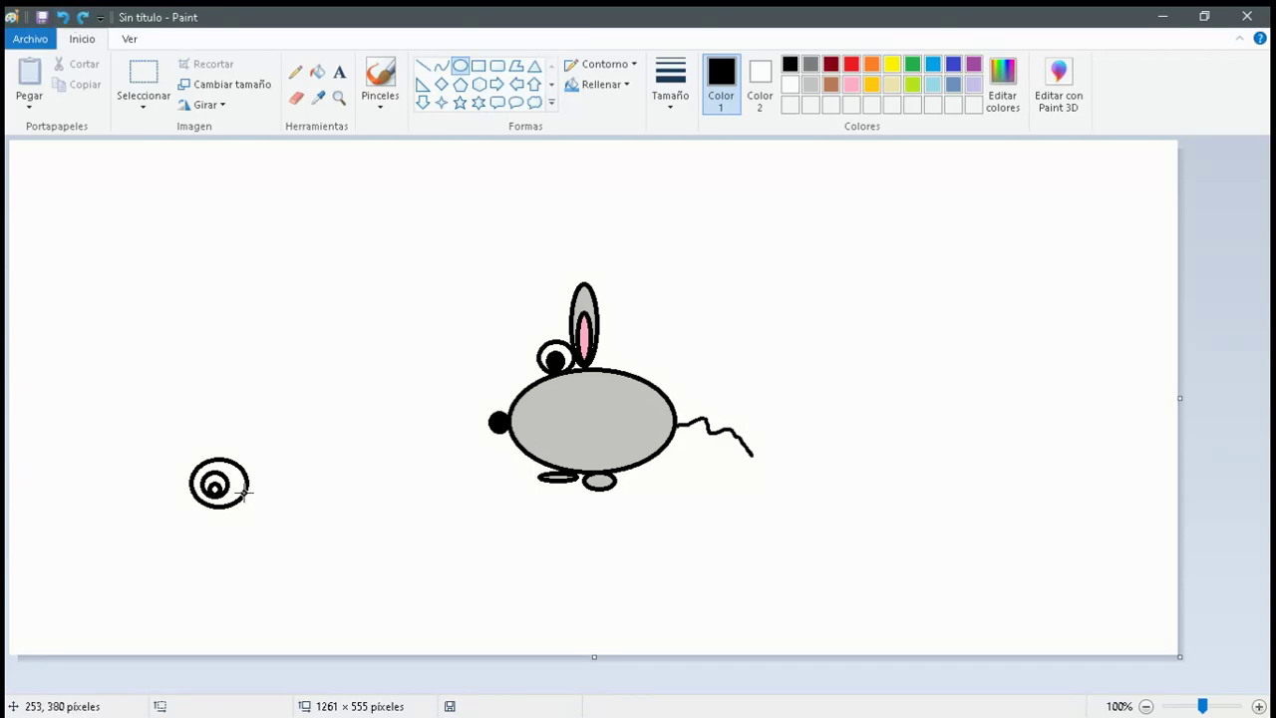
# Draw a chain of three small oval body segments descending to the right from the new head
pyautogui.moveTo(243, 485); pyautogui.dragTo(328, 538)
pyautogui.click(284, 495)
pyautogui.click(313, 496)
pyautogui.click(308, 356)
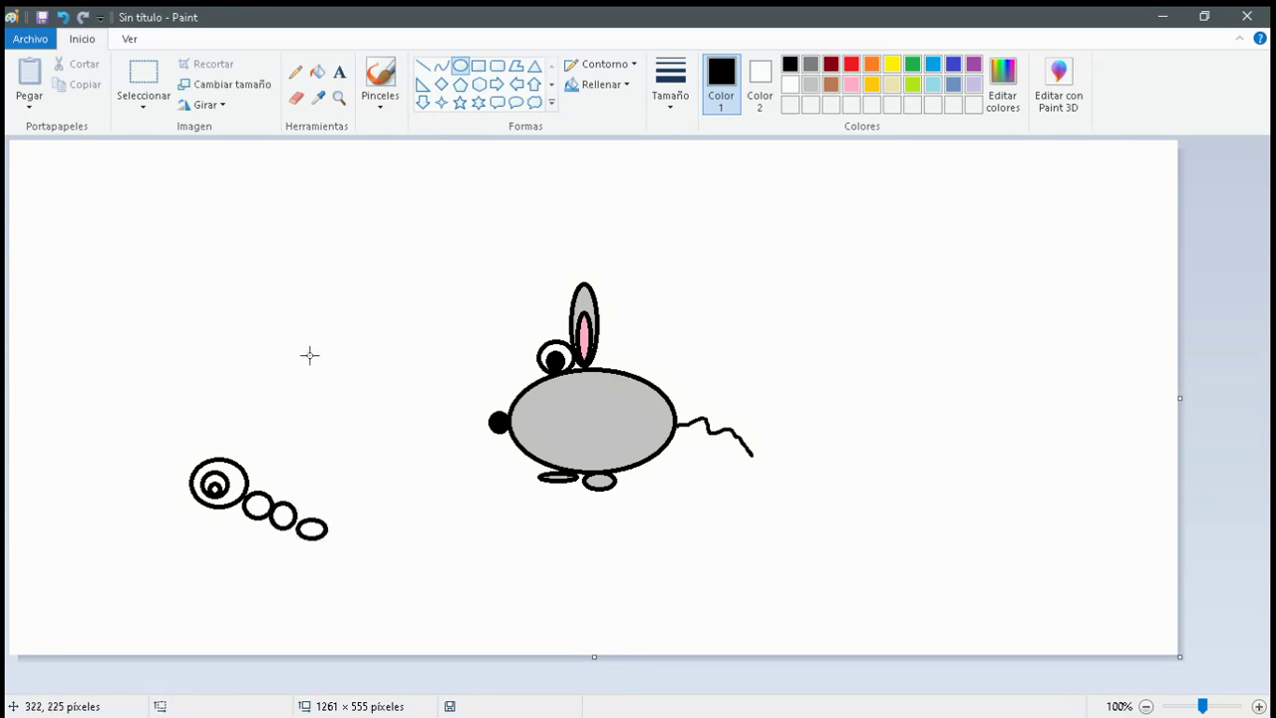
# Replace the third body segment with a smaller ellipse that touches the second segment
pyautogui.click(62, 16)
pyautogui.moveTo(290, 521); pyautogui.dragTo(322, 543)
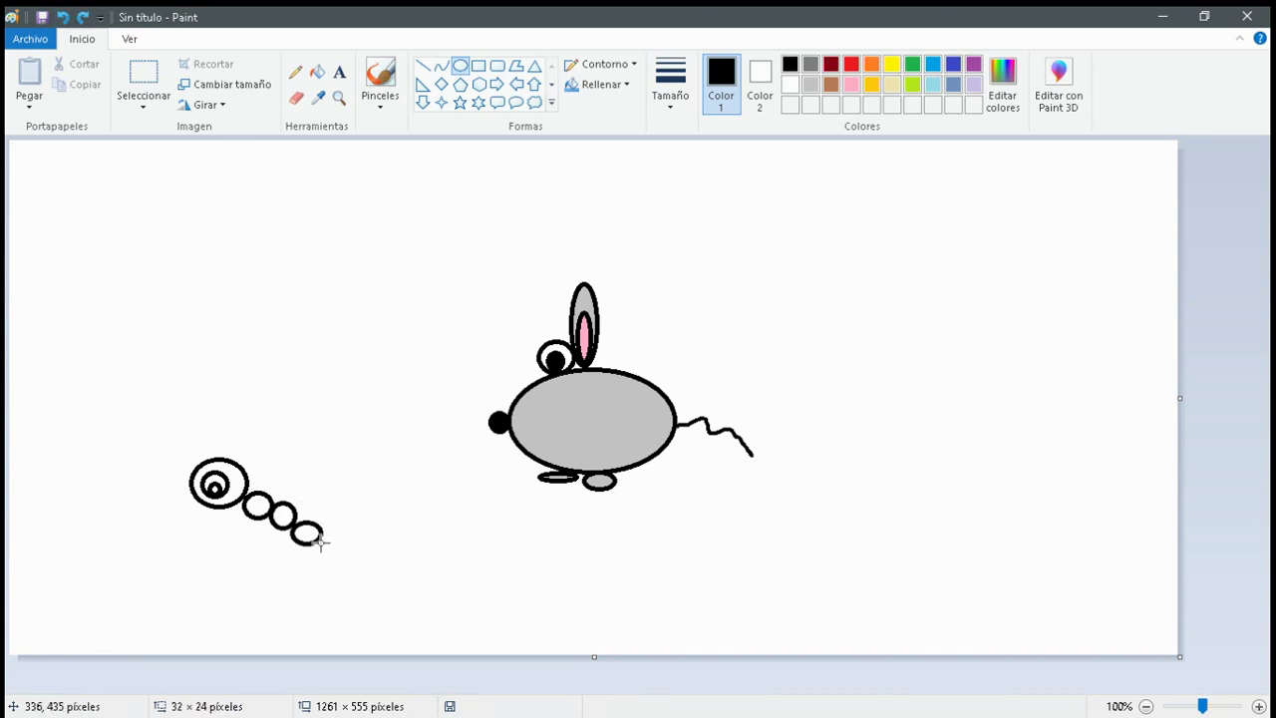
pyautogui.click(328, 464)
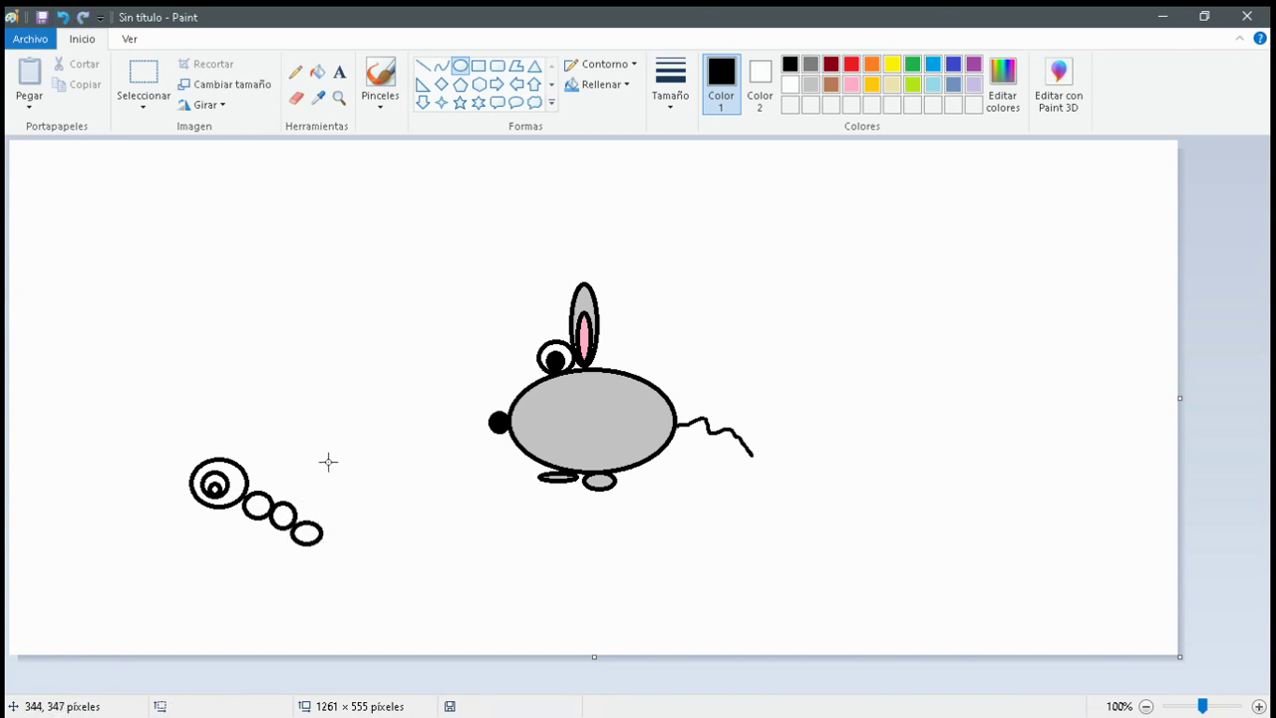
pyautogui.click(61, 20)
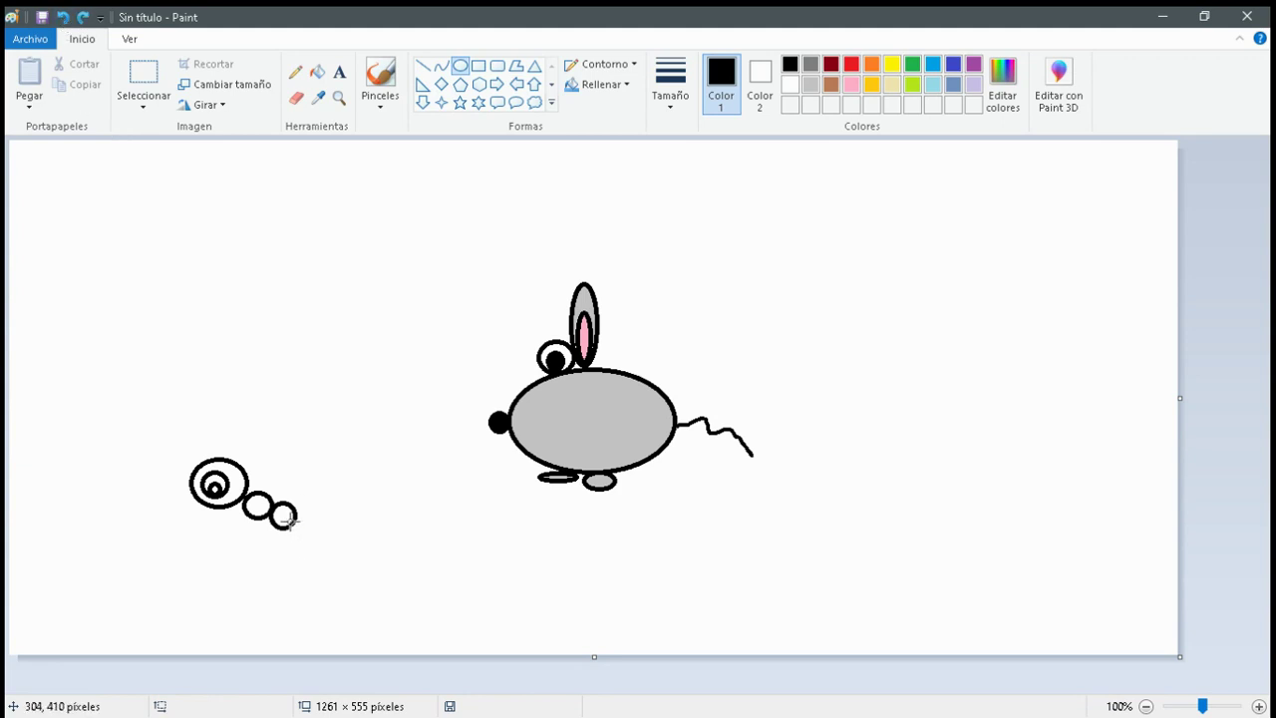
pyautogui.moveTo(296, 516)
pyautogui.mouseDown()
pyautogui.moveTo(304, 539)
pyautogui.moveTo(313, 529)
pyautogui.mouseUp()
pyautogui.click(334, 416)
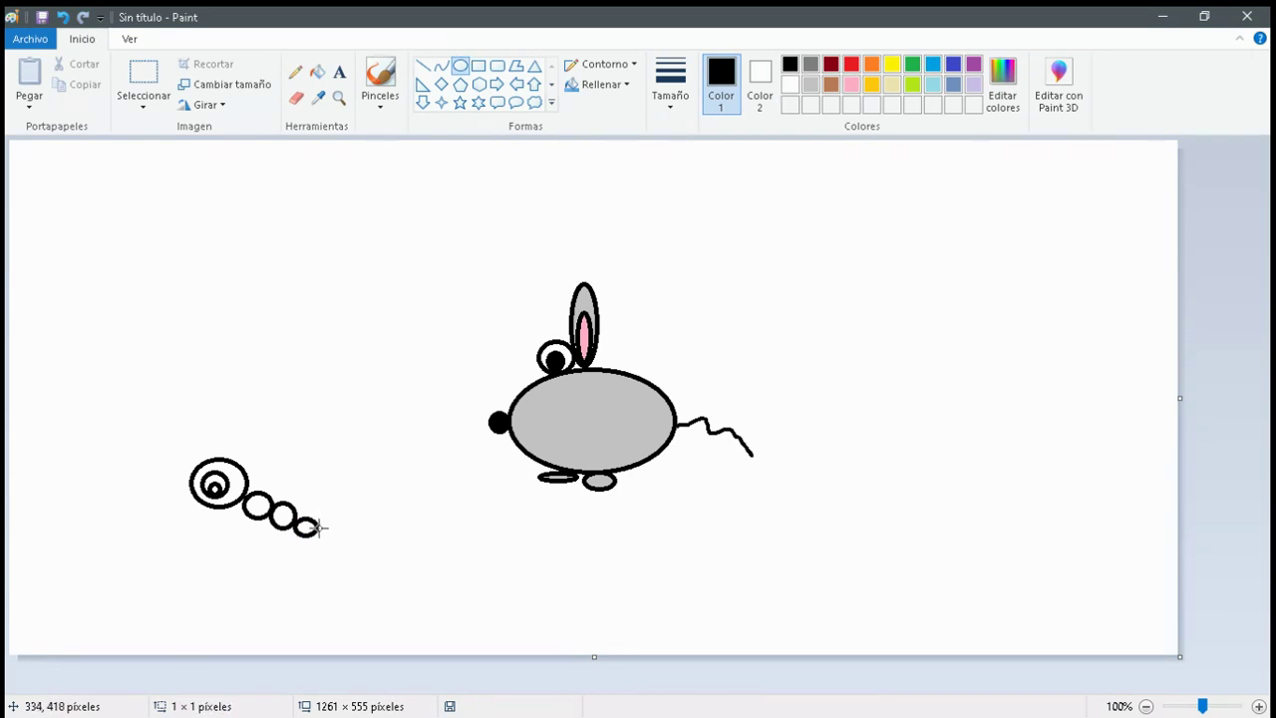
# Add a tiny oval tail tip to the last body segment and a tiny oval nose to the head's left edge
pyautogui.moveTo(317, 527)
pyautogui.mouseDown()
pyautogui.moveTo(330, 532)
pyautogui.moveTo(321, 525)
pyautogui.mouseUp()
pyautogui.click(309, 394)
pyautogui.moveTo(193, 479); pyautogui.dragTo(182, 480)
pyautogui.click(225, 390)
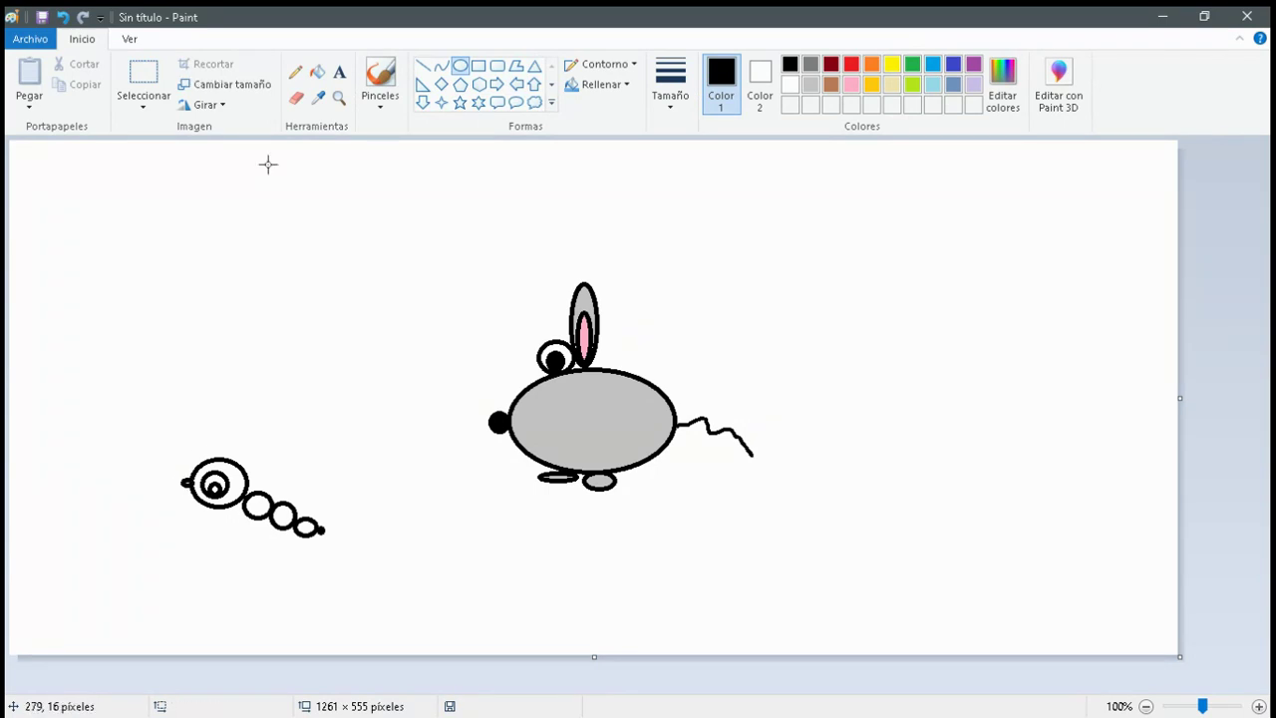
# Draw four short straight legs under the creature's body segments with the Line tool, the last about 20 px tall
pyautogui.click(423, 66)
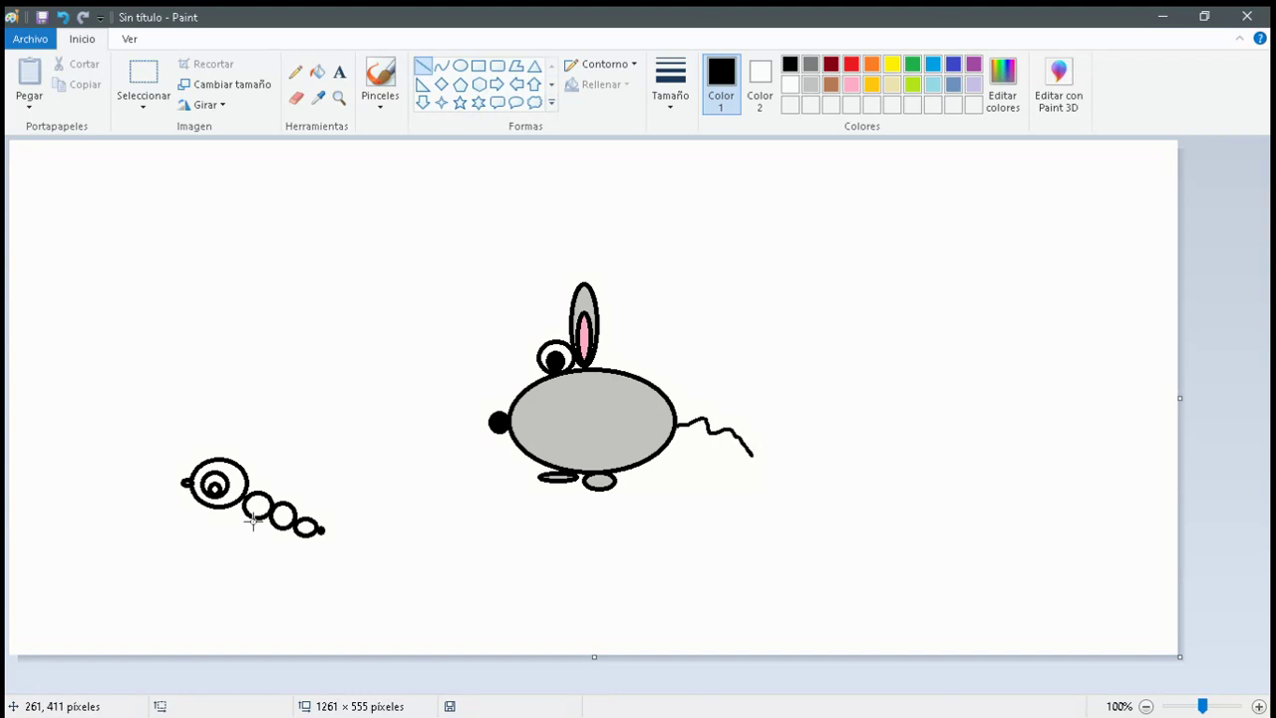
pyautogui.moveTo(252, 517)
pyautogui.mouseDown()
pyautogui.moveTo(243, 529)
pyautogui.moveTo(296, 549)
pyautogui.mouseUp()
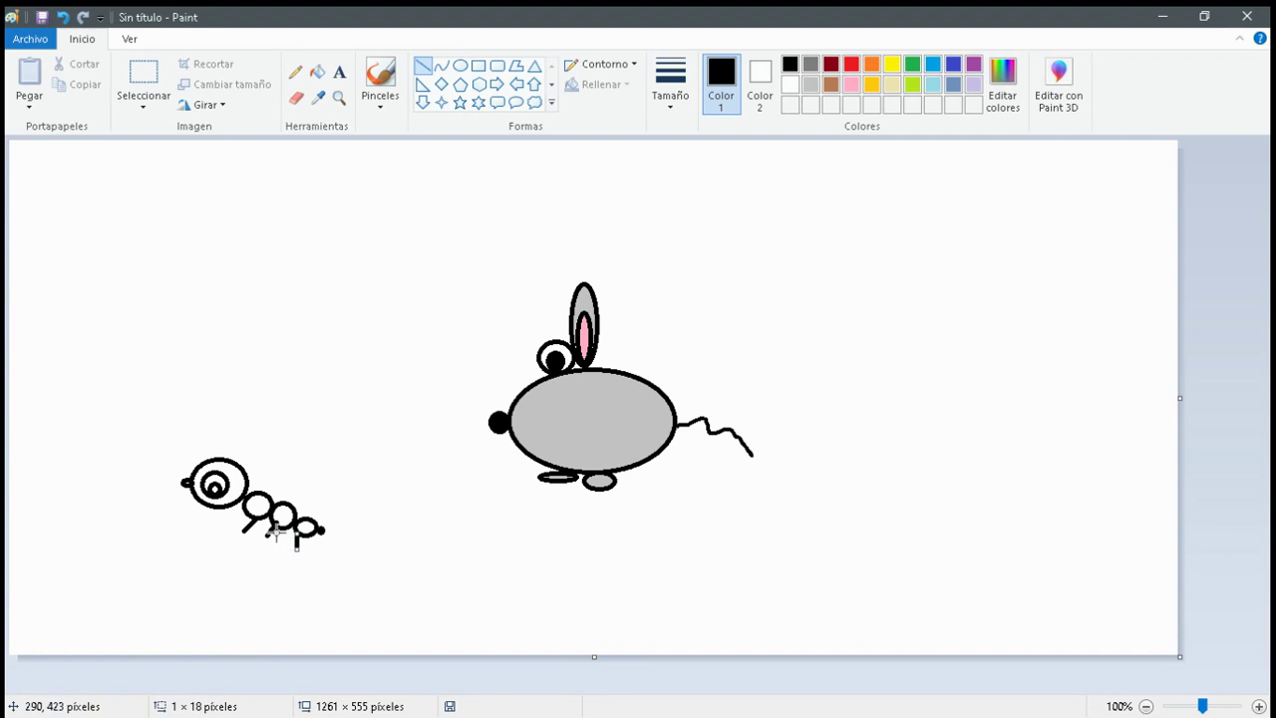
pyautogui.click(364, 456)
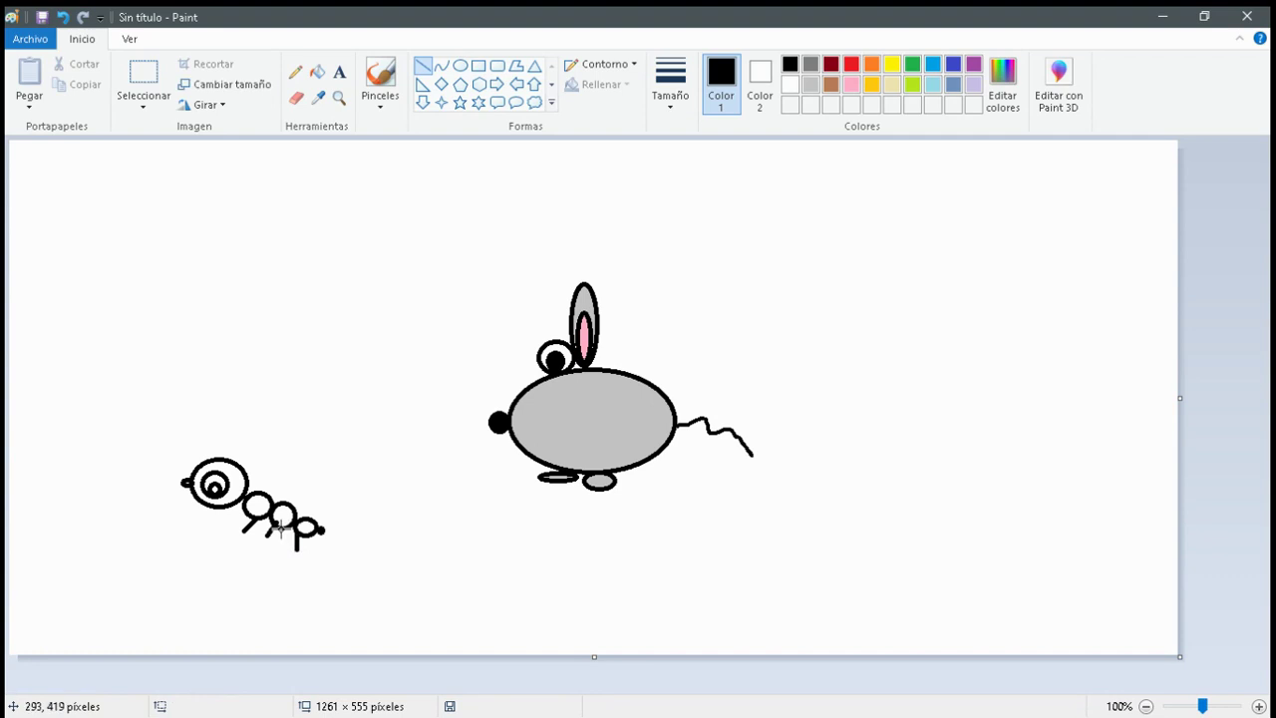
pyautogui.moveTo(280, 528); pyautogui.dragTo(280, 547)
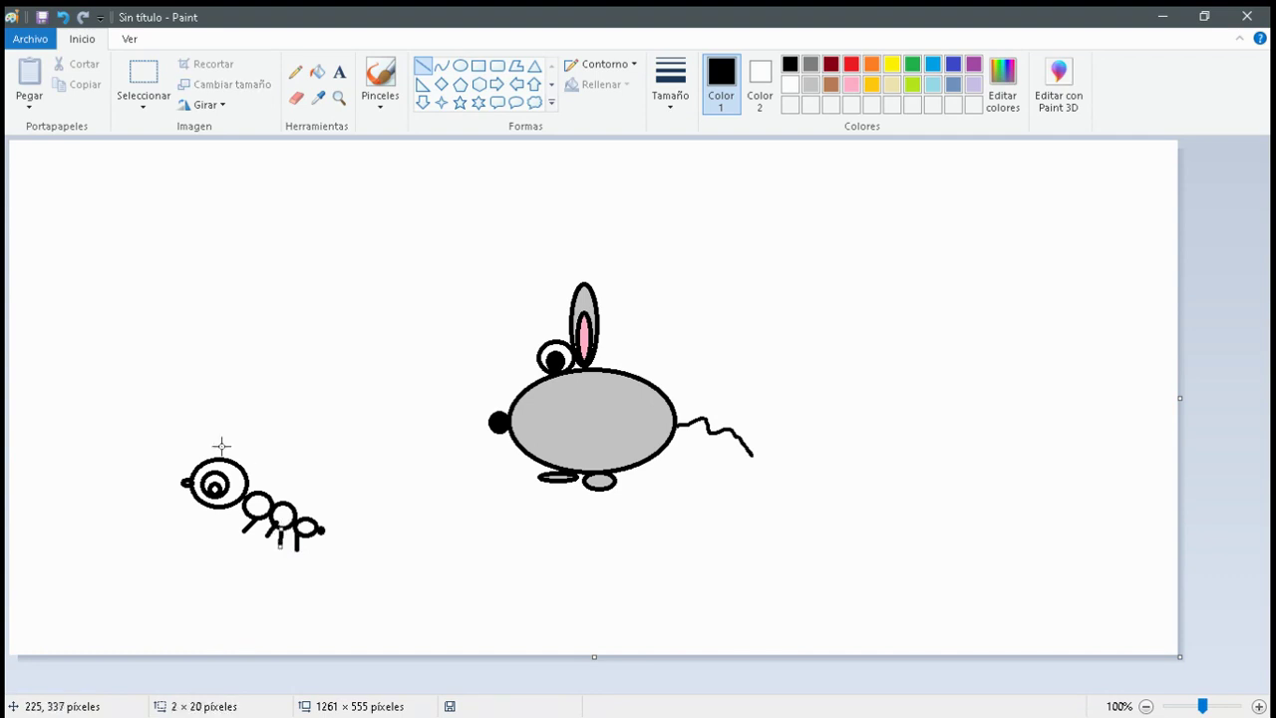
# Draw two straight antennae in a V shape on top of the creature's head, the first about 16 × 37 px
pyautogui.moveTo(220, 459); pyautogui.dragTo(204, 423)
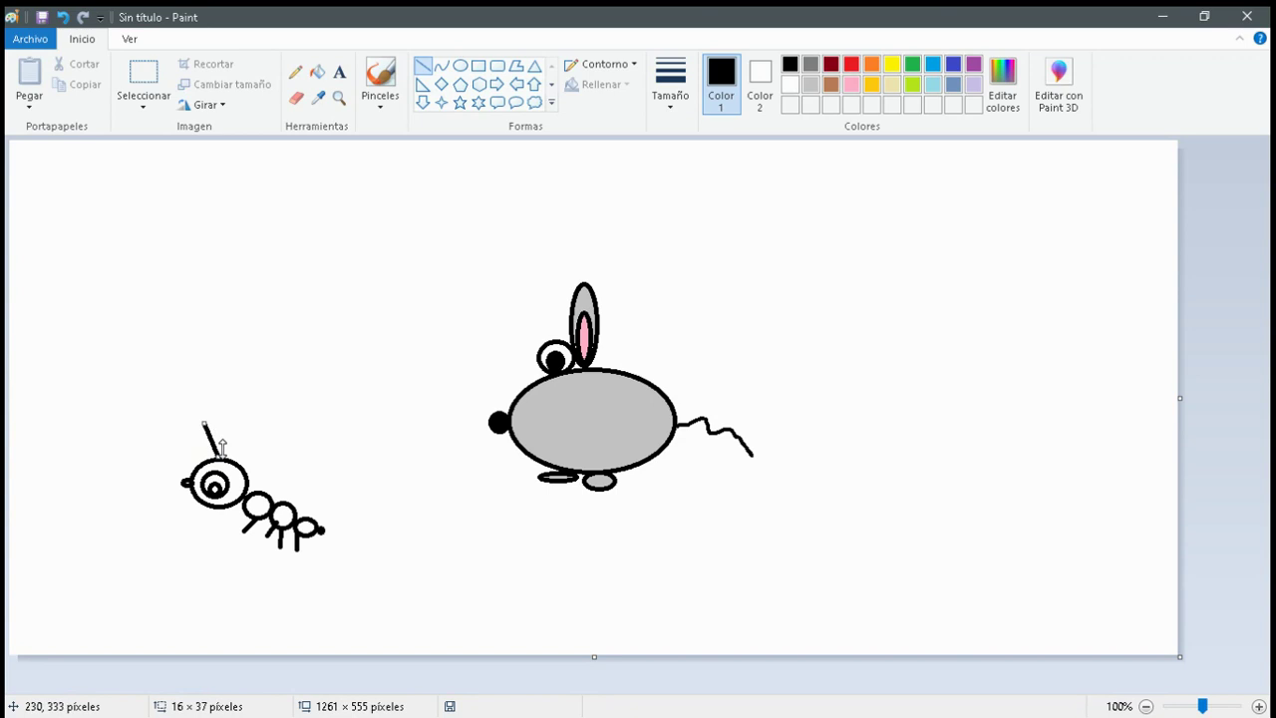
pyautogui.click(307, 449)
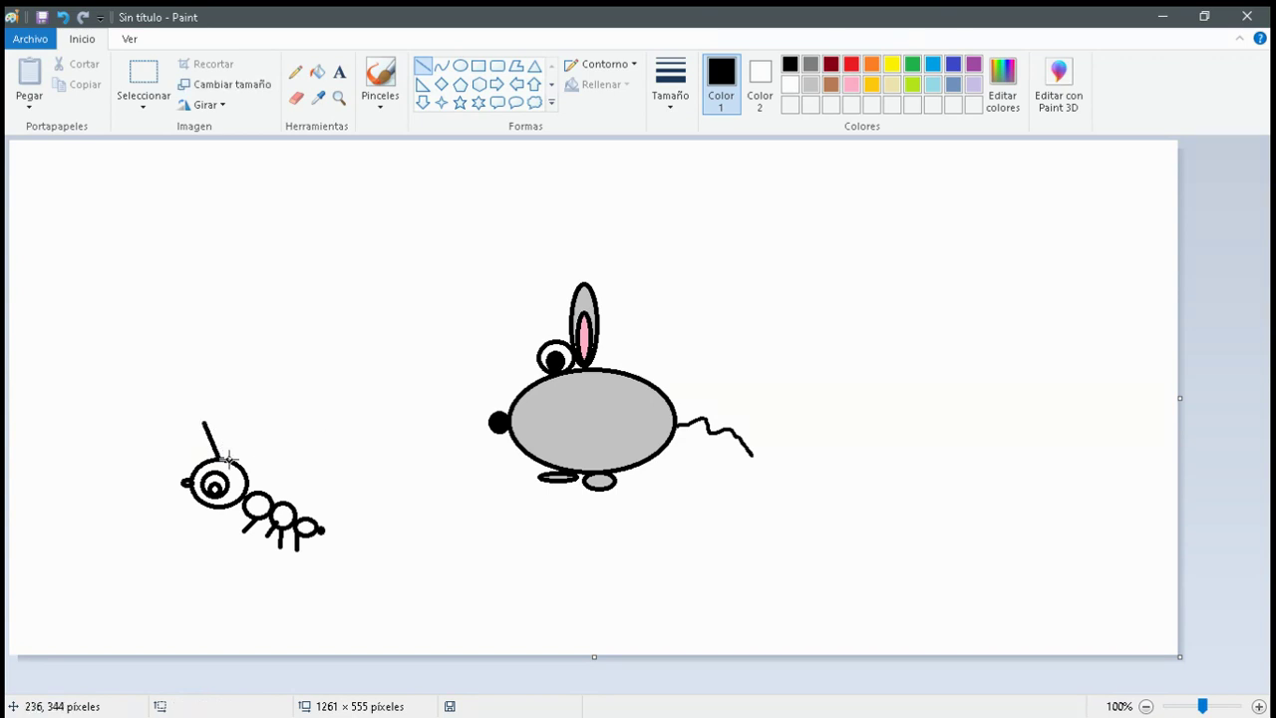
pyautogui.moveTo(228, 457); pyautogui.dragTo(248, 433)
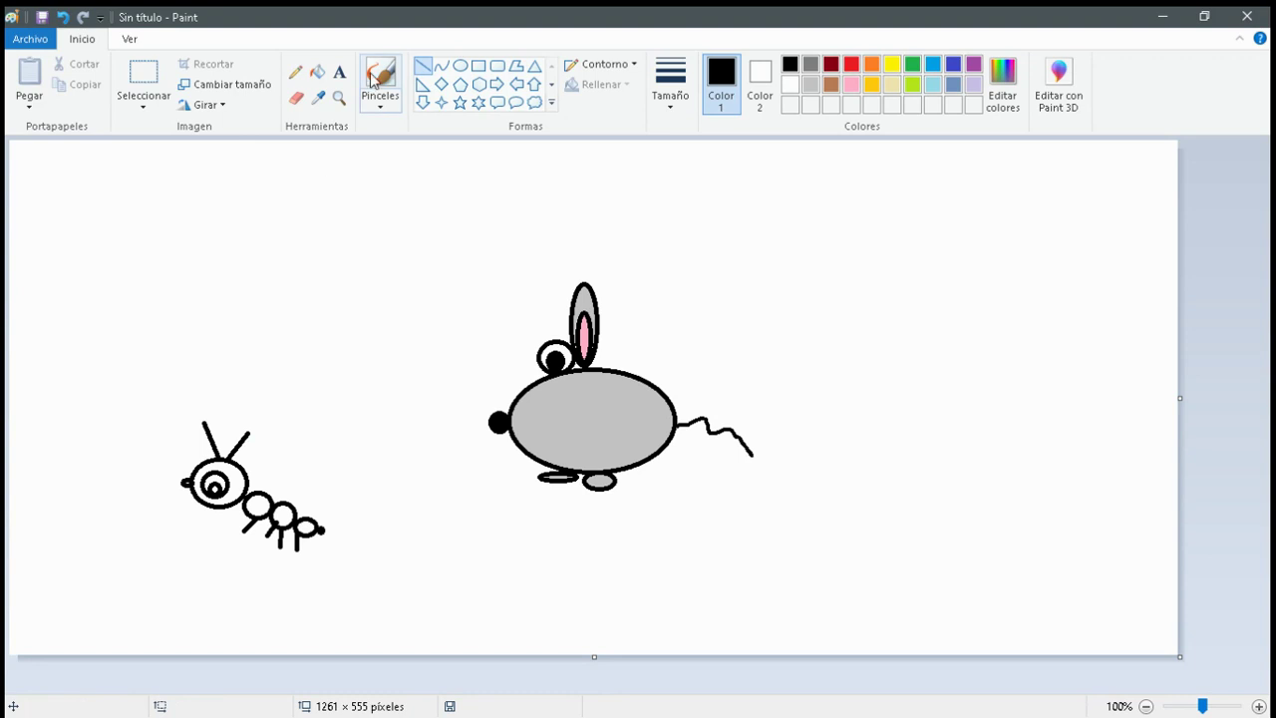
# Fill the creature's head and its three body segments with black, keeping the eye white
pyautogui.click(317, 72)
pyautogui.click(237, 491)
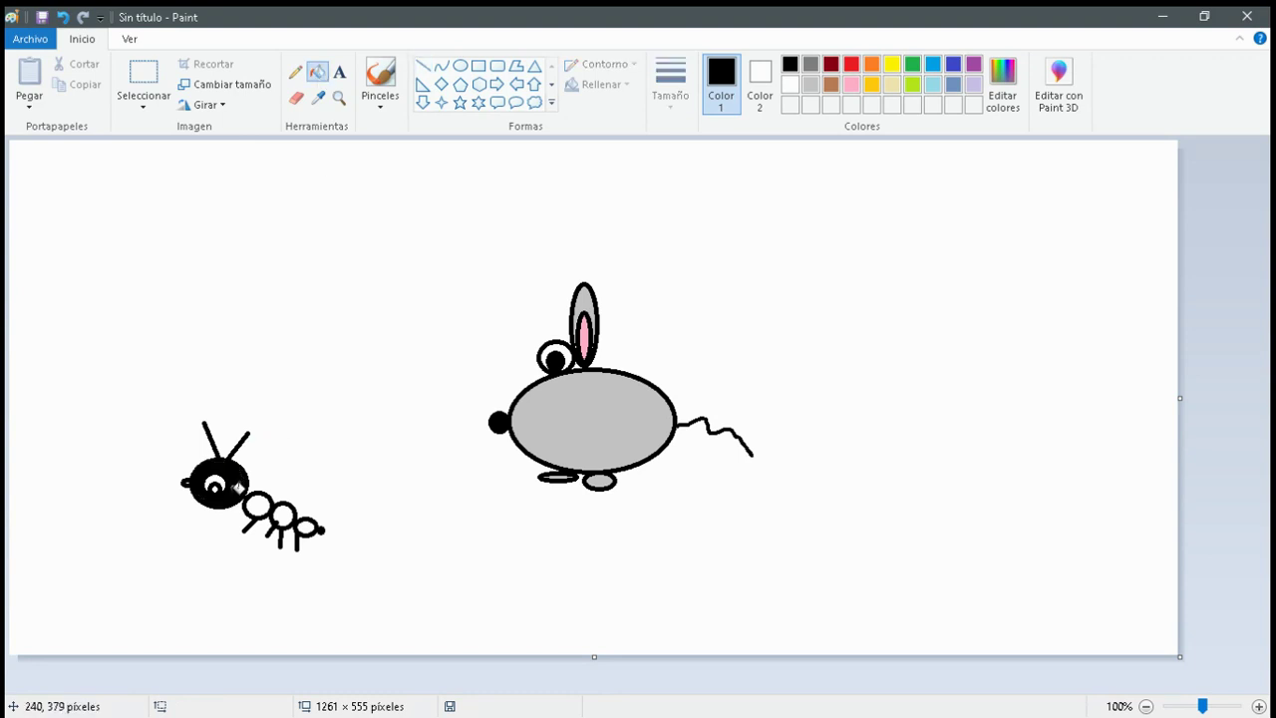
pyautogui.click(256, 504)
pyautogui.click(284, 513)
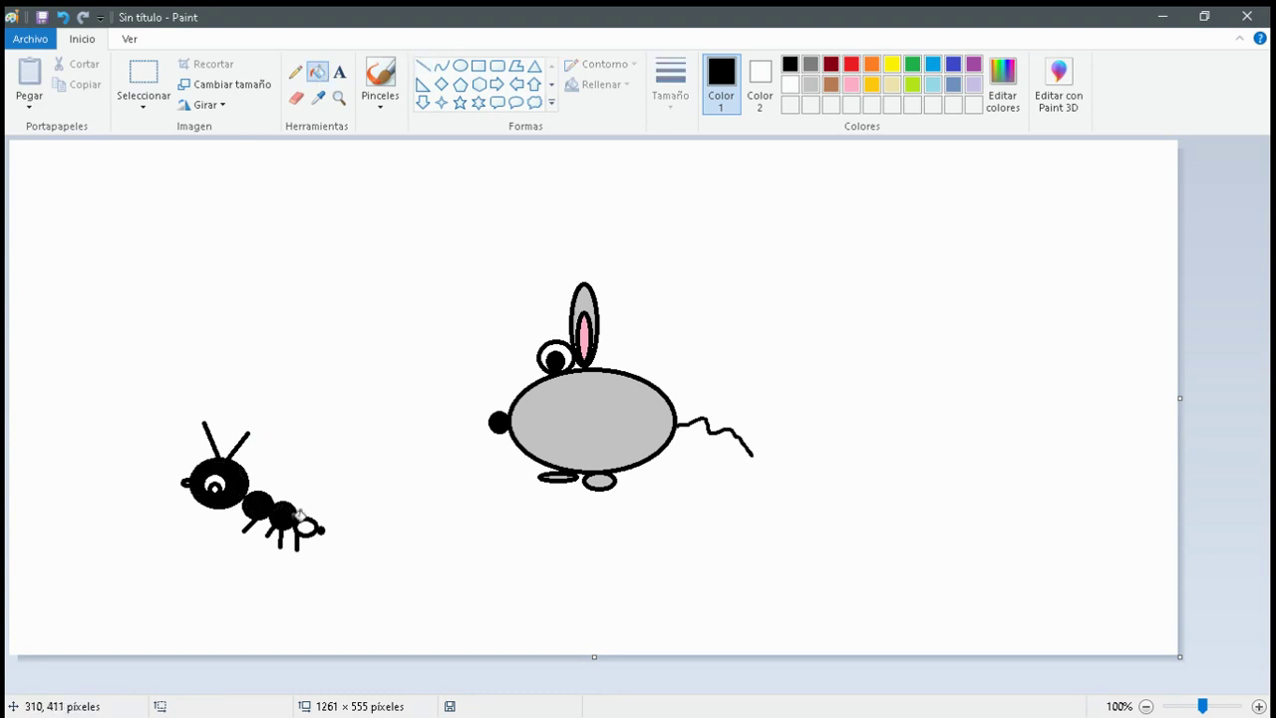
pyautogui.click(307, 523)
# Paint green ground strokes on both sides of the mouse's and the creature's feet, using the oil brush at the second-thinnest size
pyautogui.click(380, 78)
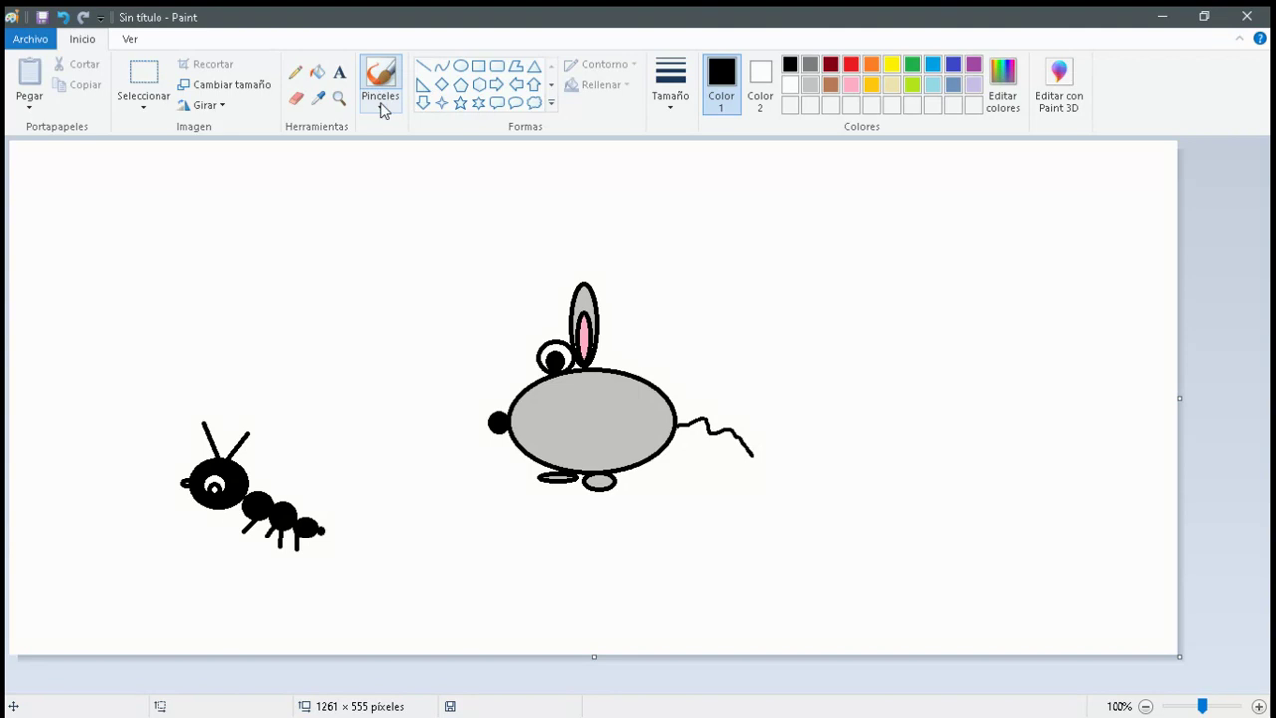
pyautogui.click(382, 107)
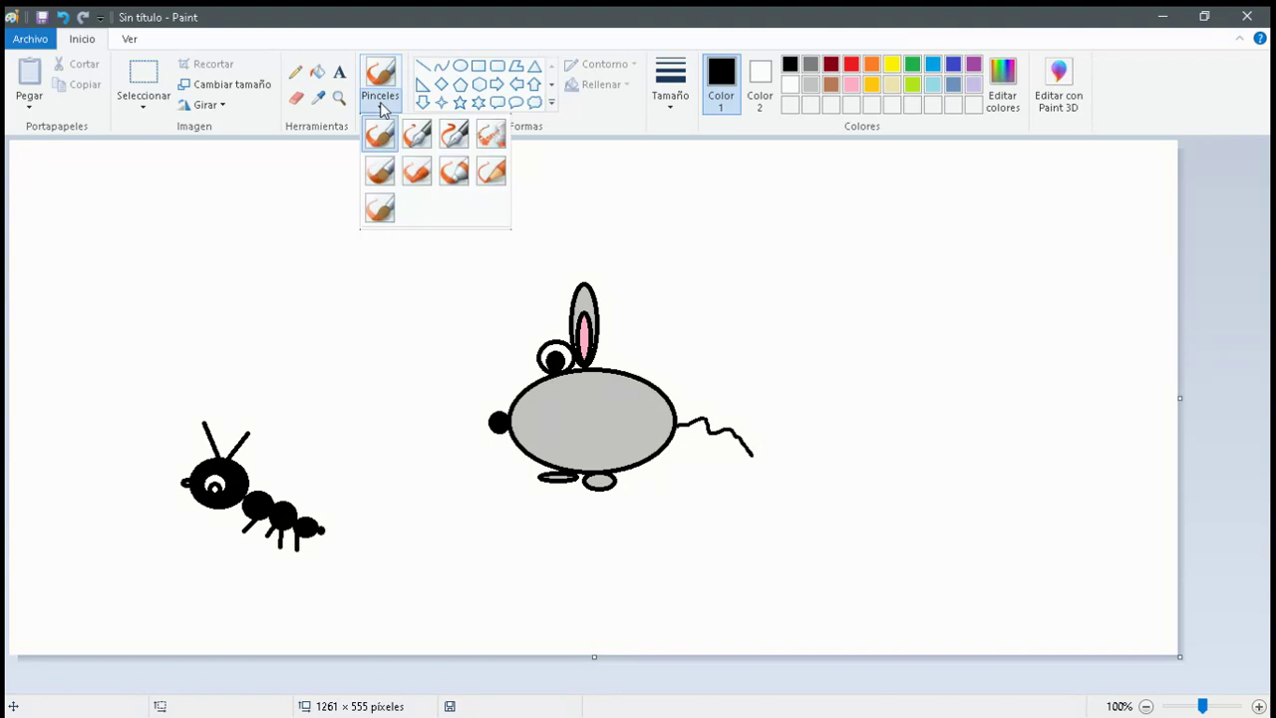
pyautogui.click(384, 169)
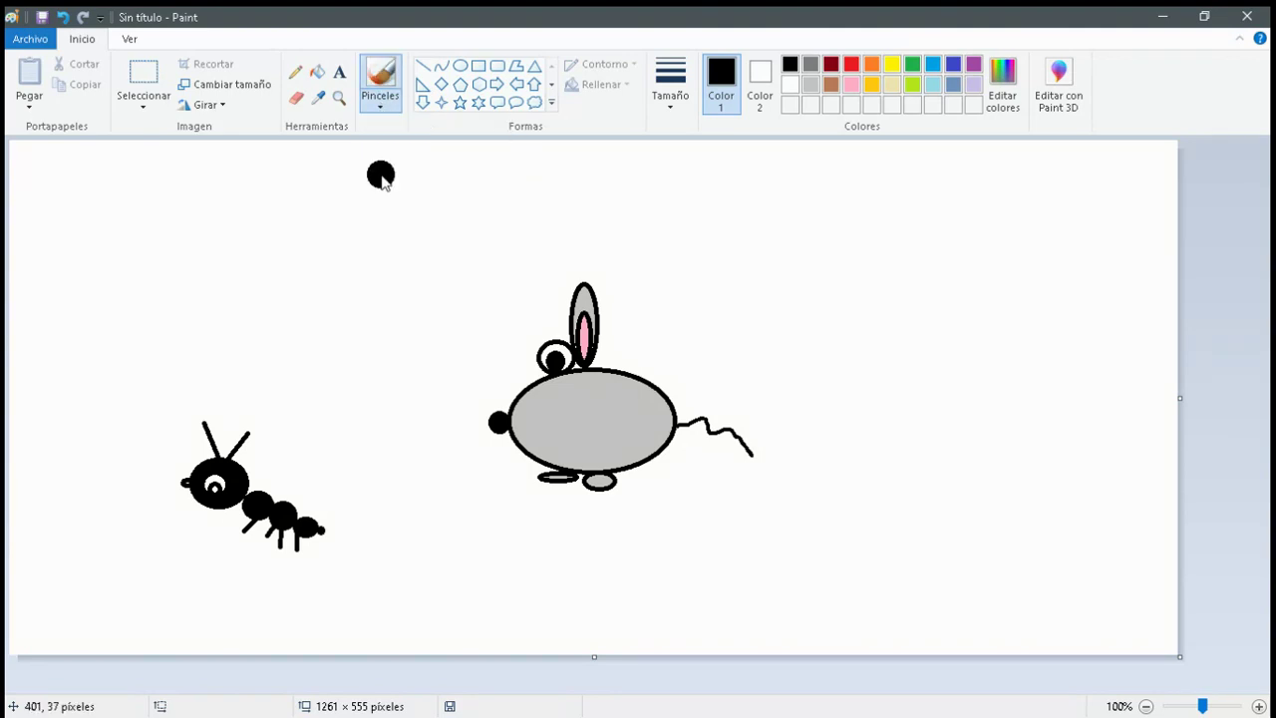
pyautogui.click(663, 102)
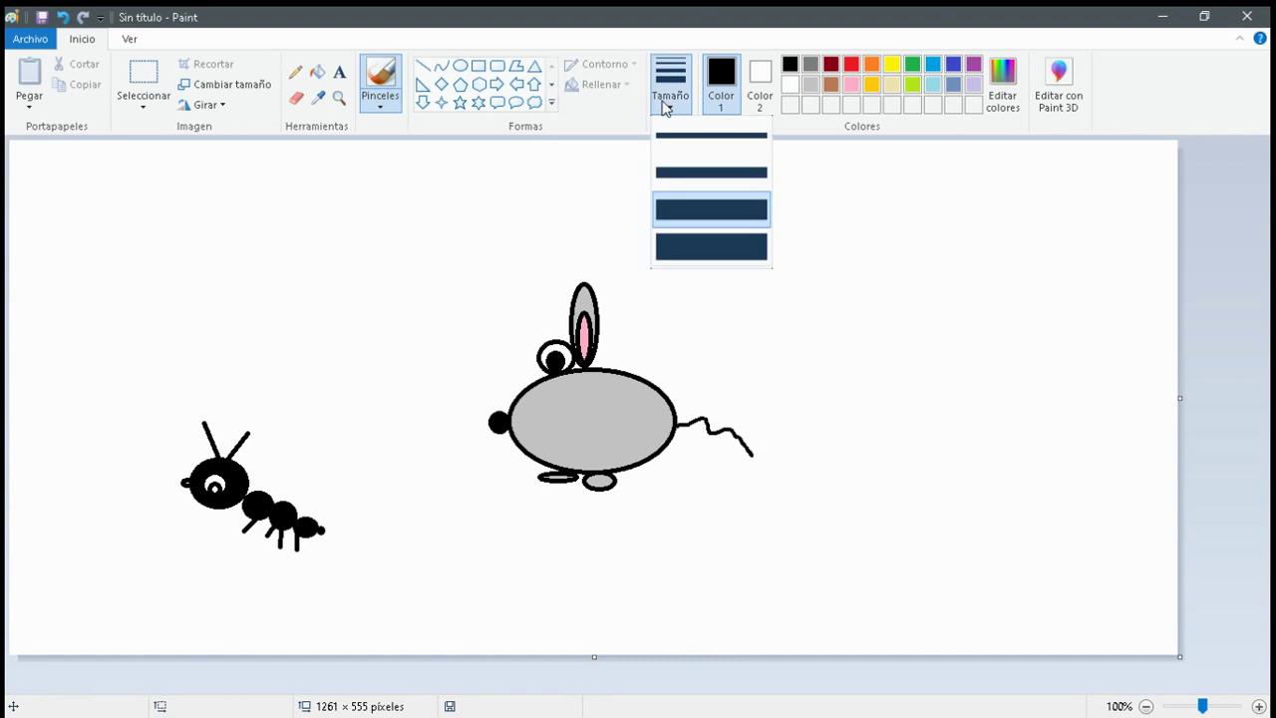
pyautogui.click(683, 139)
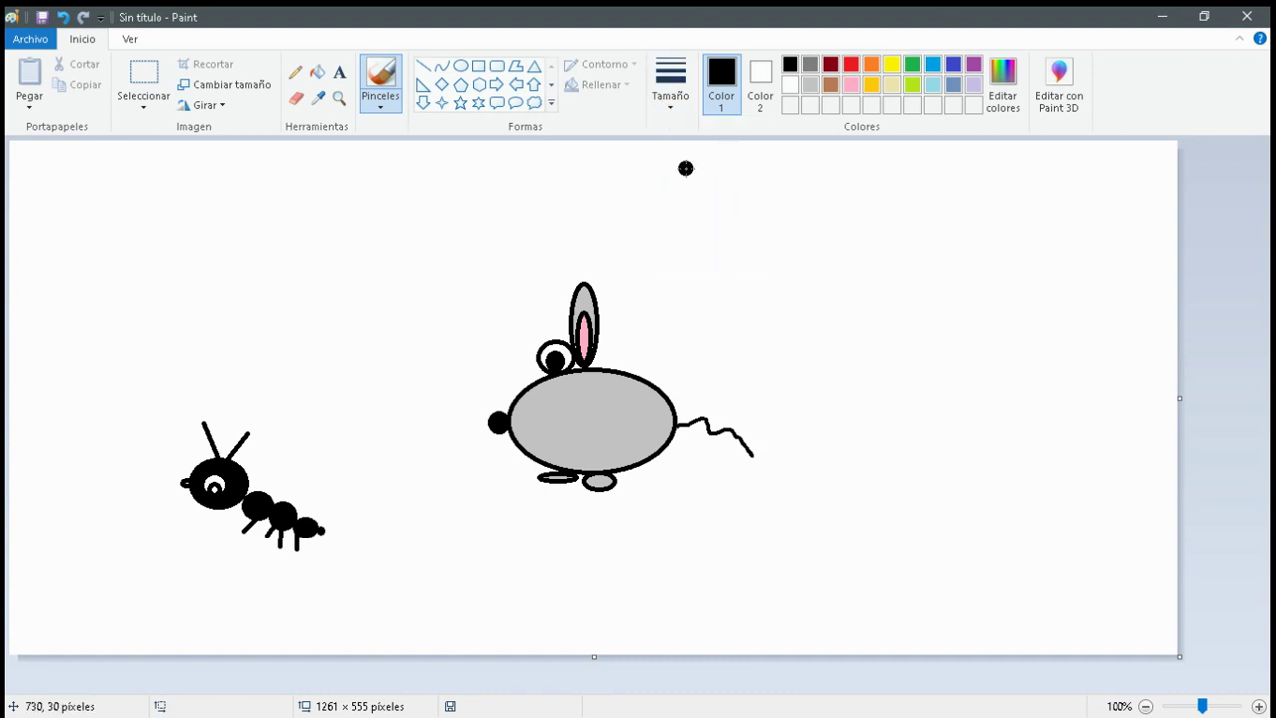
pyautogui.click(912, 66)
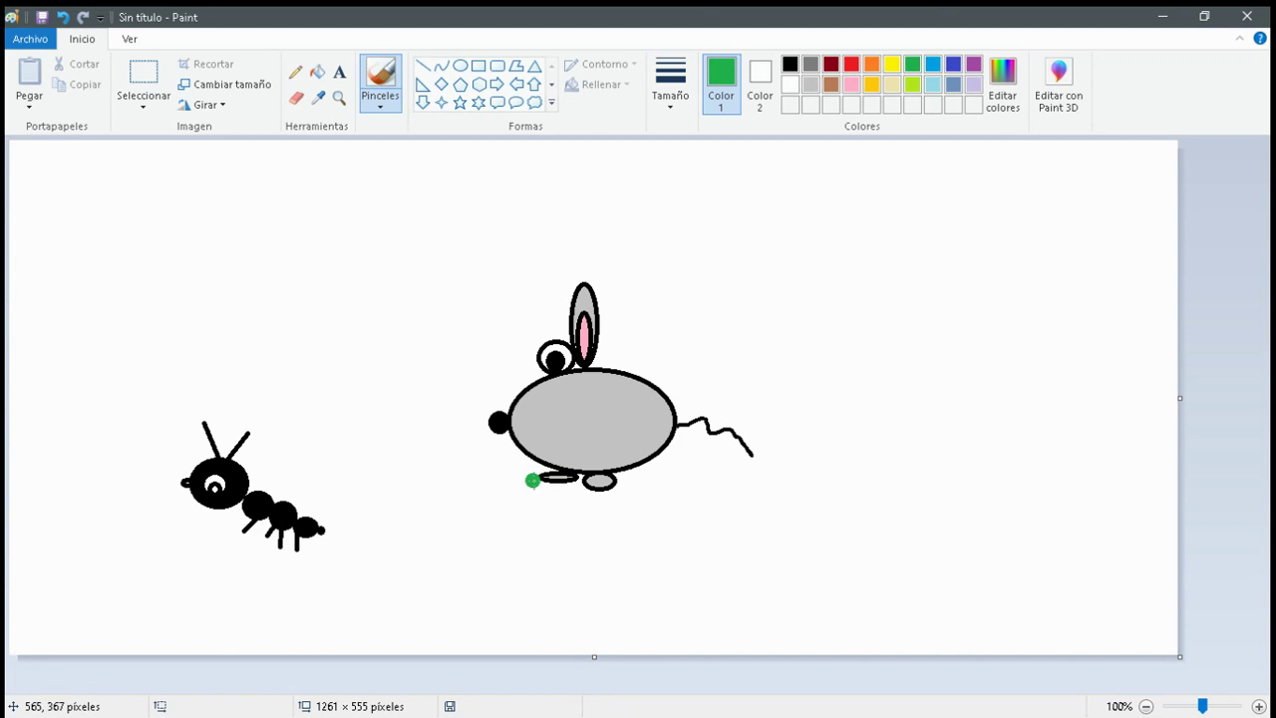
pyautogui.moveTo(530, 481); pyautogui.dragTo(344, 485)
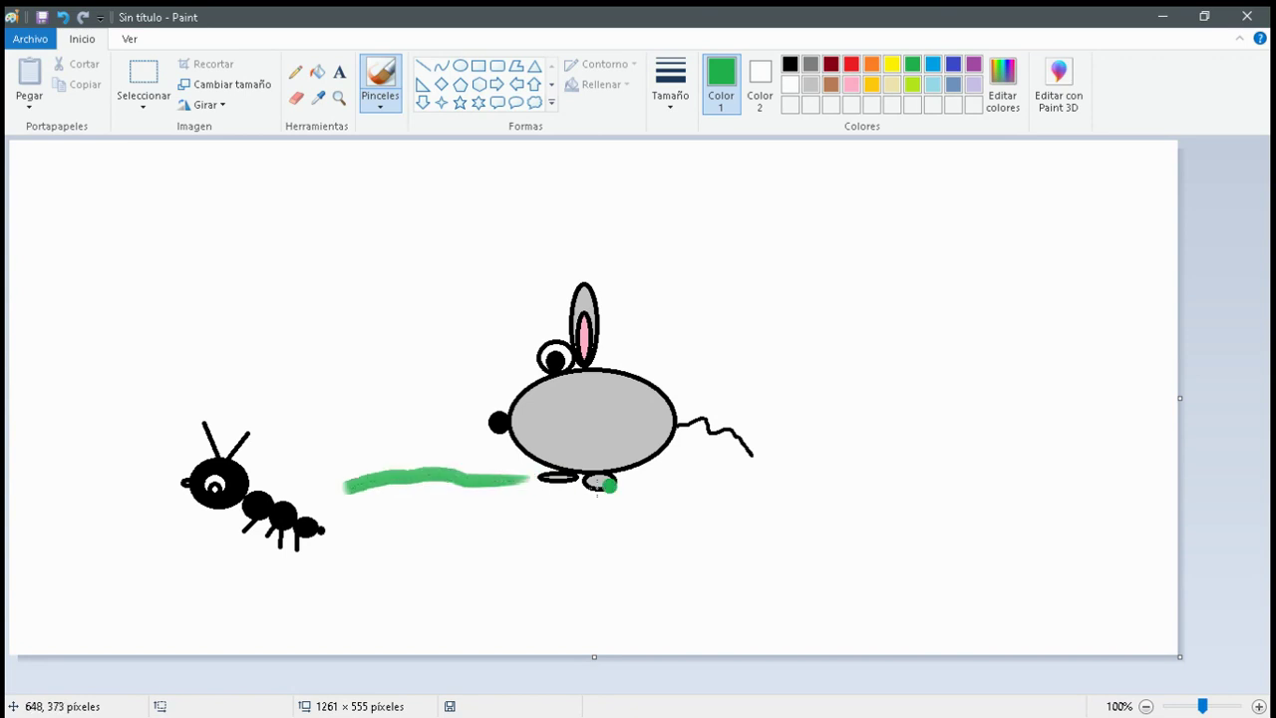
pyautogui.moveTo(623, 480); pyautogui.dragTo(783, 482)
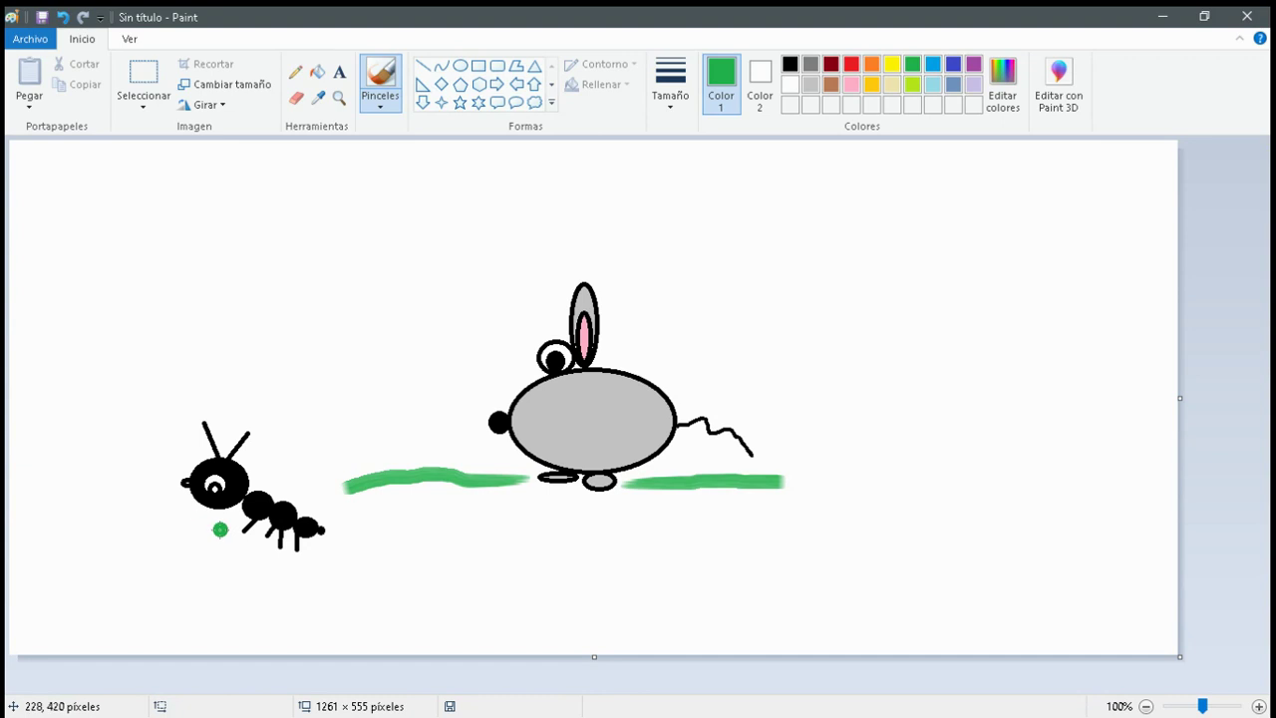
pyautogui.moveTo(232, 532); pyautogui.dragTo(86, 538)
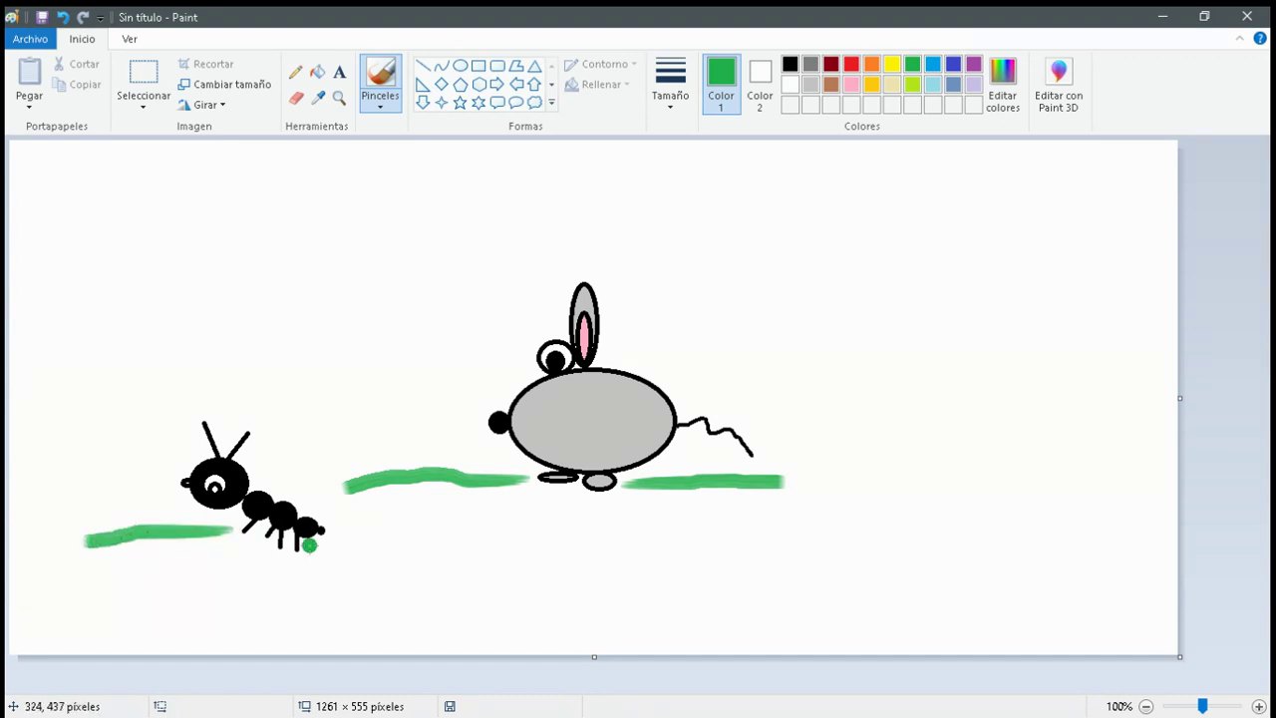
pyautogui.moveTo(317, 546); pyautogui.dragTo(415, 546)
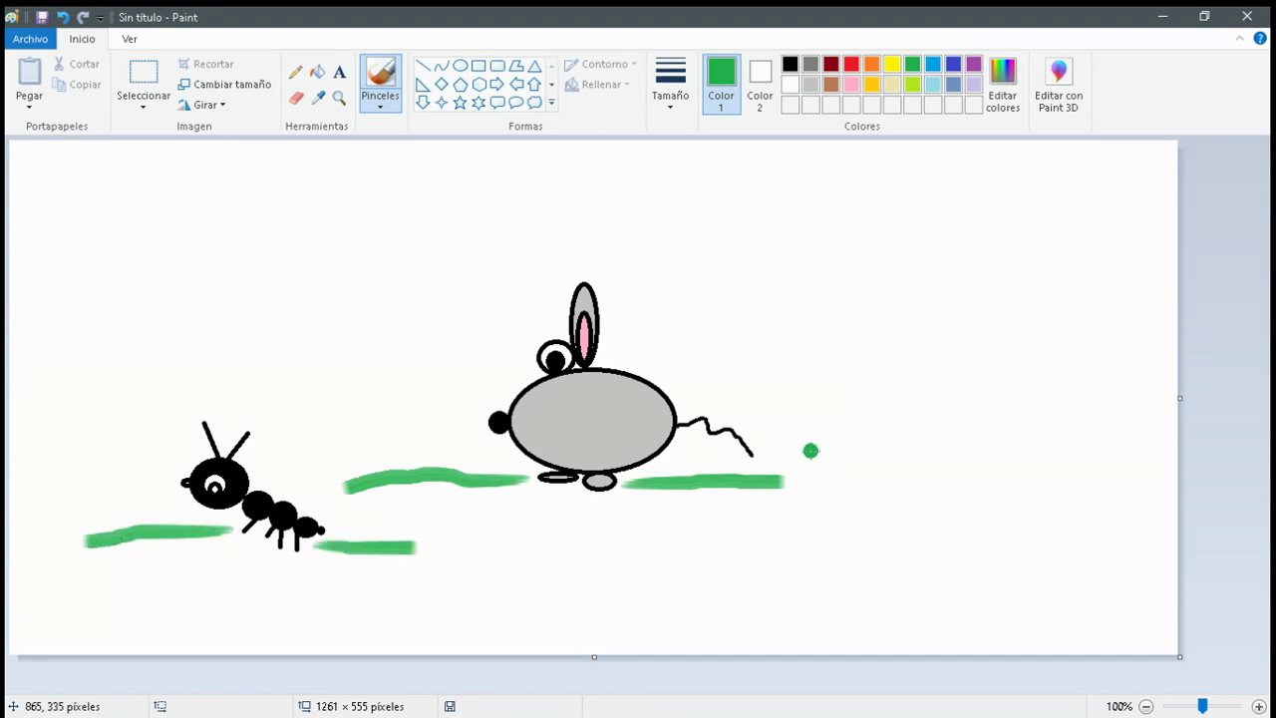
pyautogui.moveTo(784, 479); pyautogui.dragTo(952, 484)
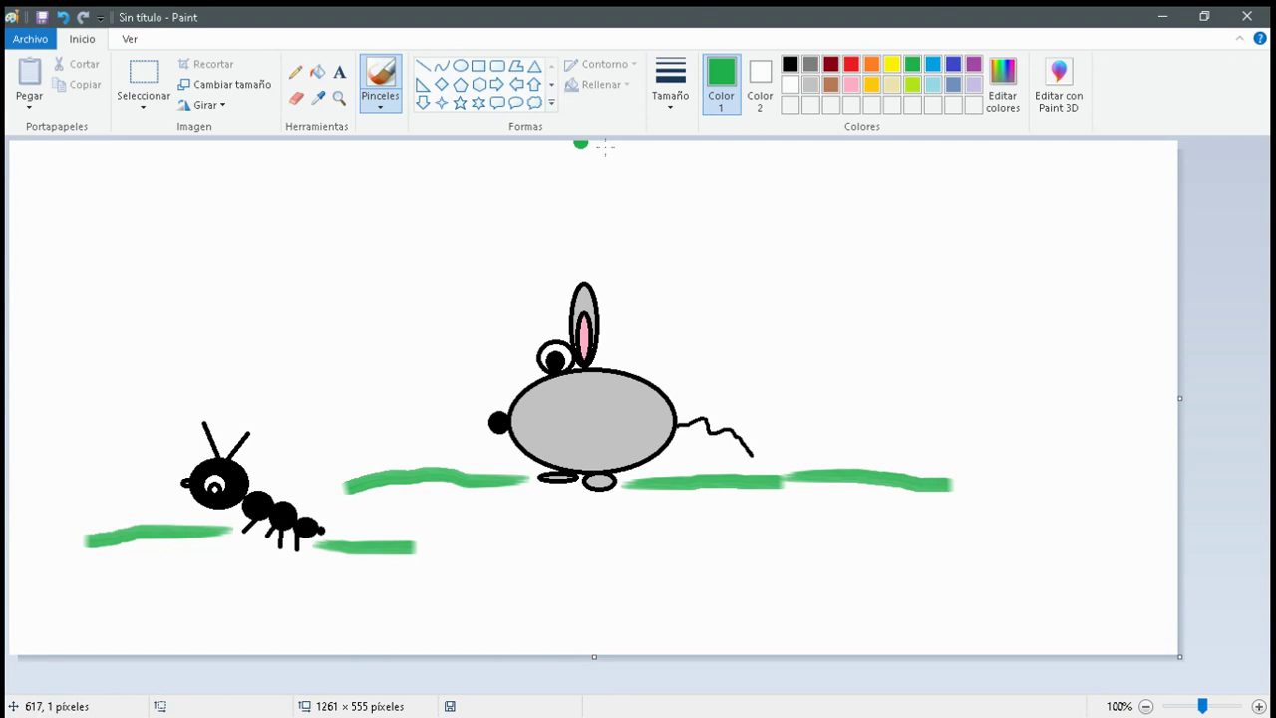
# Paint three upright green stems at the ground's right end with the thinnest brush size and top them with orange flower heads
pyautogui.click(670, 100)
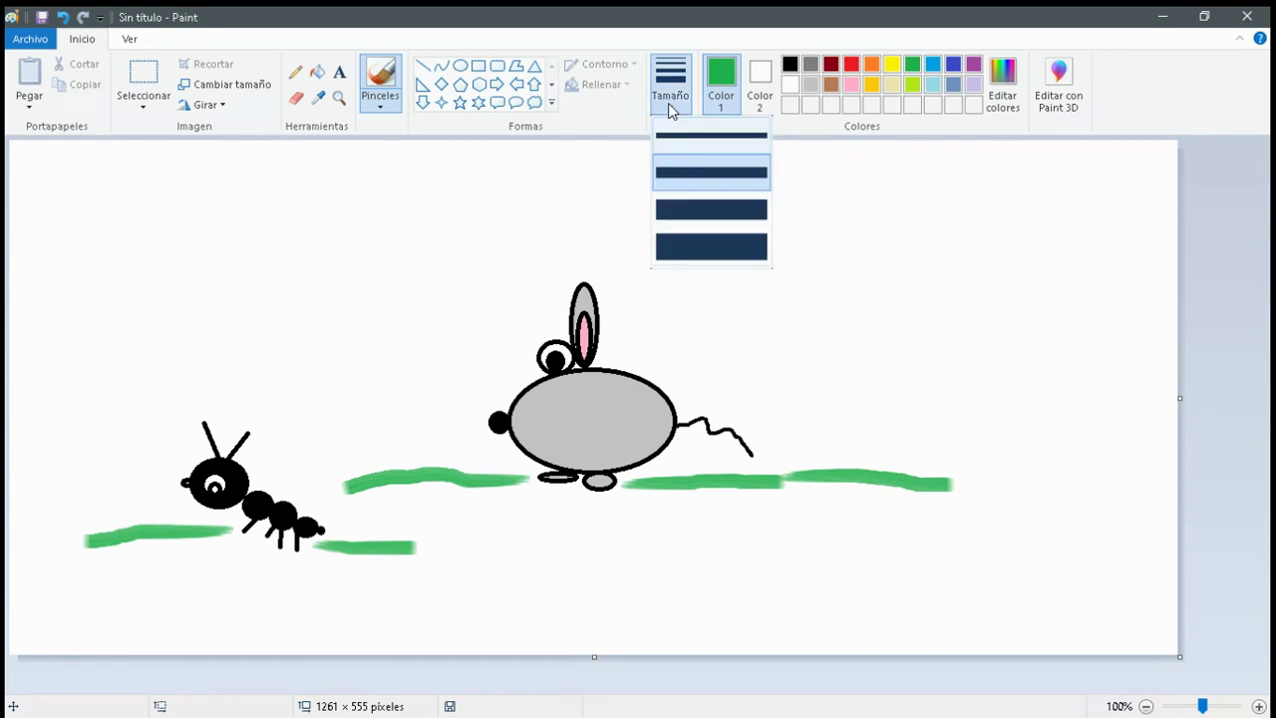
pyautogui.click(686, 136)
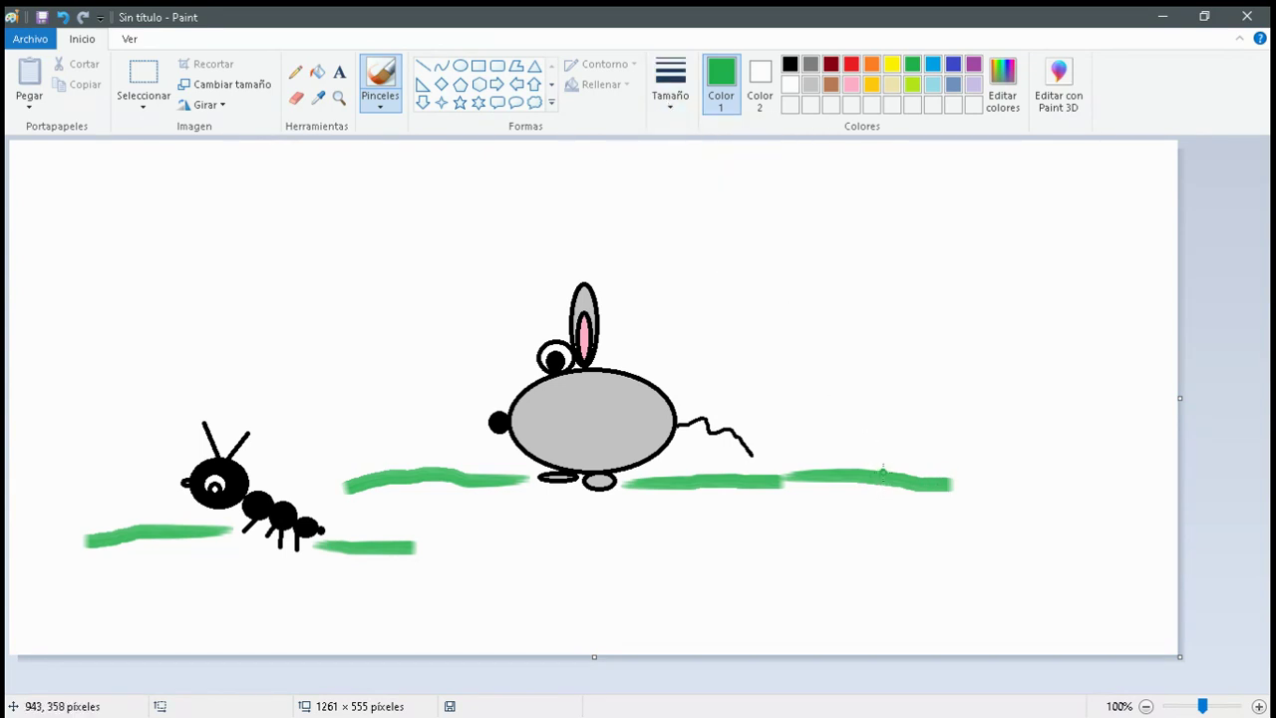
pyautogui.moveTo(882, 470); pyautogui.dragTo(875, 344)
pyautogui.moveTo(901, 475); pyautogui.dragTo(890, 376)
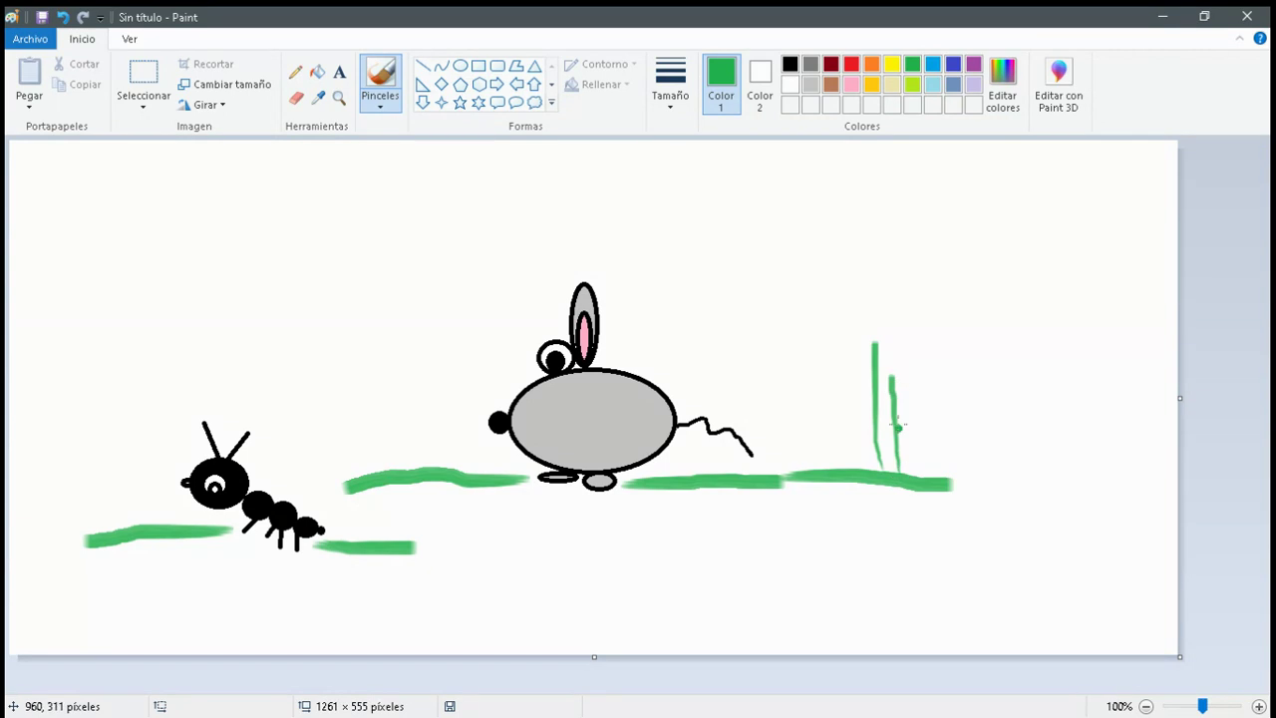
pyautogui.moveTo(911, 474)
pyautogui.mouseDown()
pyautogui.moveTo(911, 413)
pyautogui.moveTo(931, 355)
pyautogui.mouseUp()
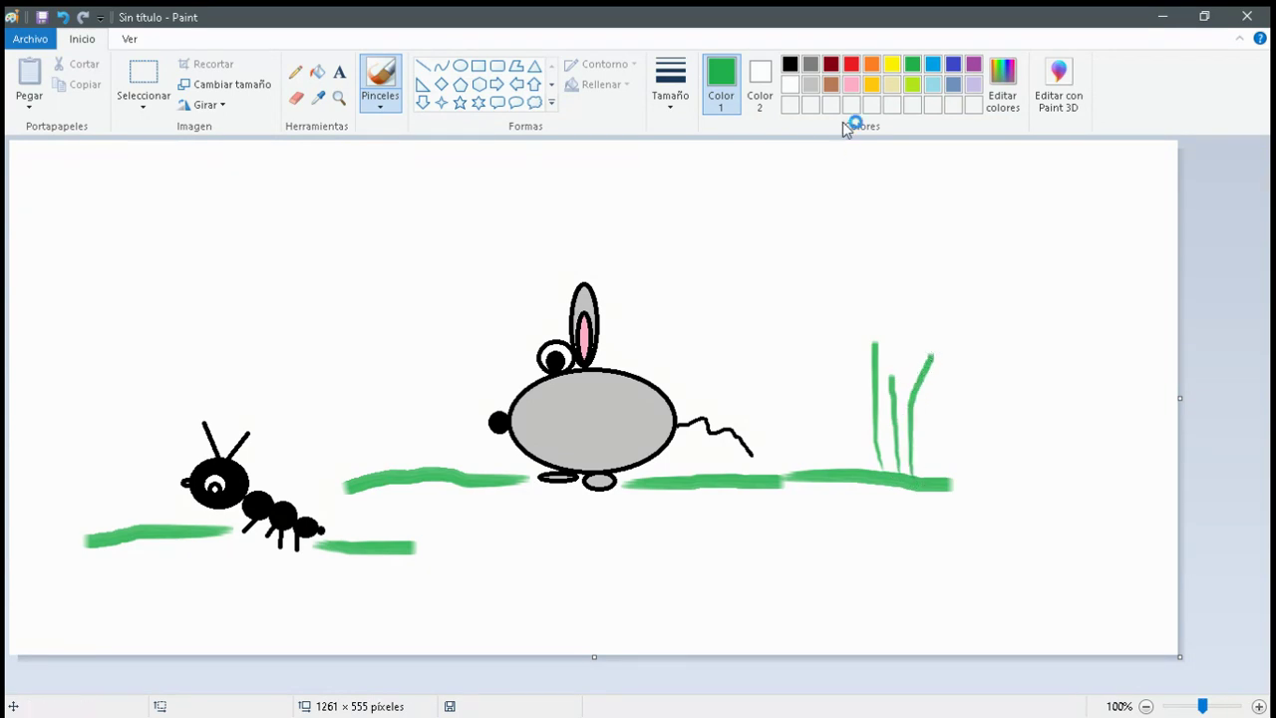
pyautogui.click(872, 64)
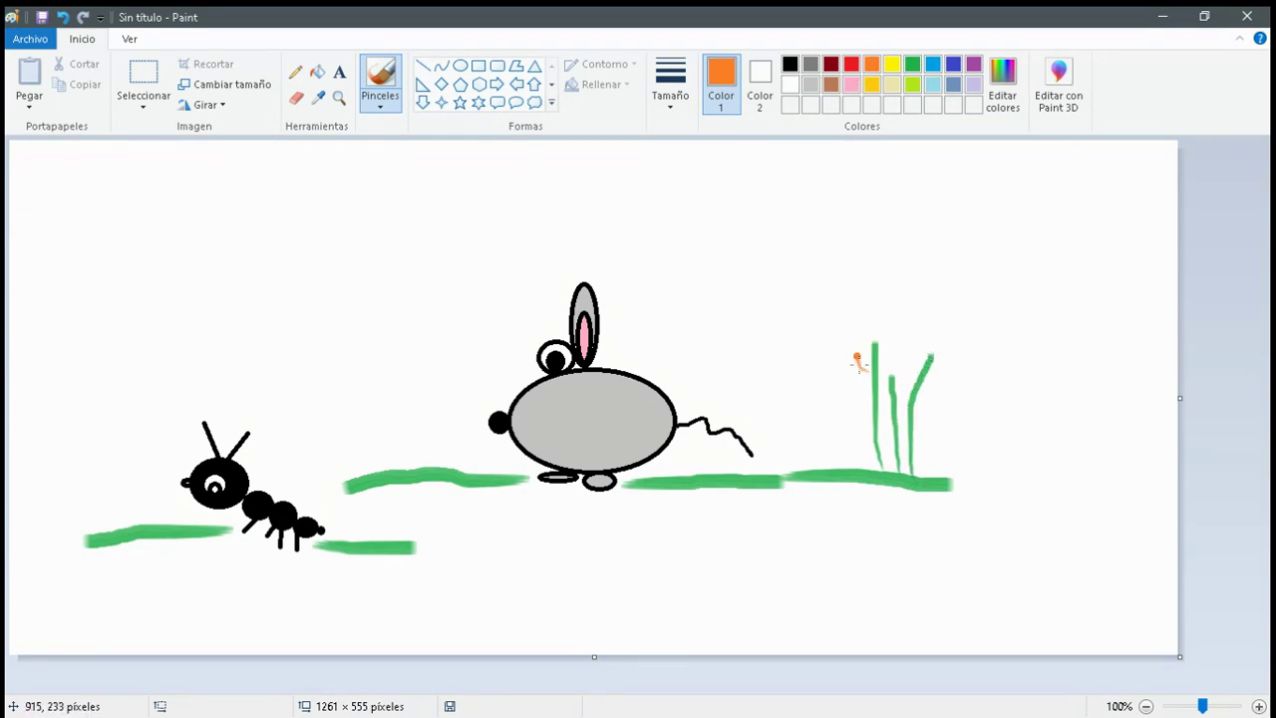
pyautogui.moveTo(870, 359)
pyautogui.mouseDown()
pyautogui.moveTo(883, 326)
pyautogui.moveTo(871, 328)
pyautogui.moveTo(918, 345)
pyautogui.moveTo(926, 368)
pyautogui.moveTo(929, 335)
pyautogui.moveTo(911, 384)
pyautogui.moveTo(891, 367)
pyautogui.mouseUp()
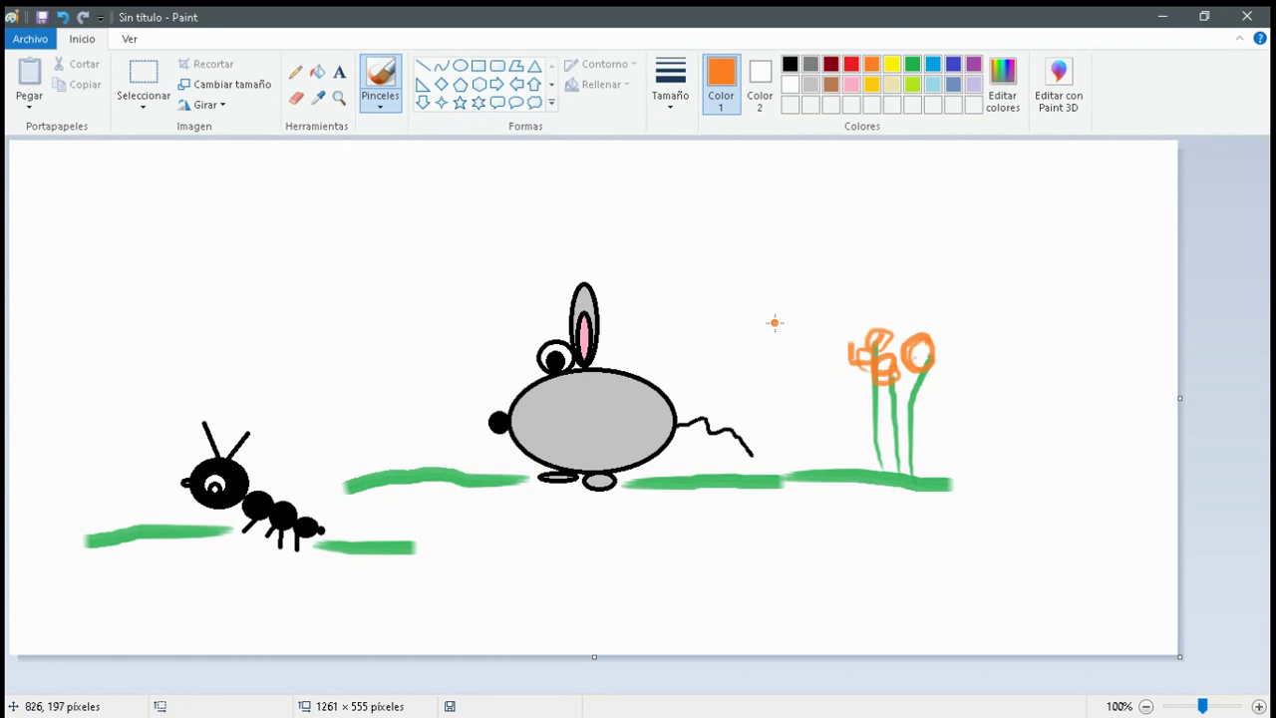